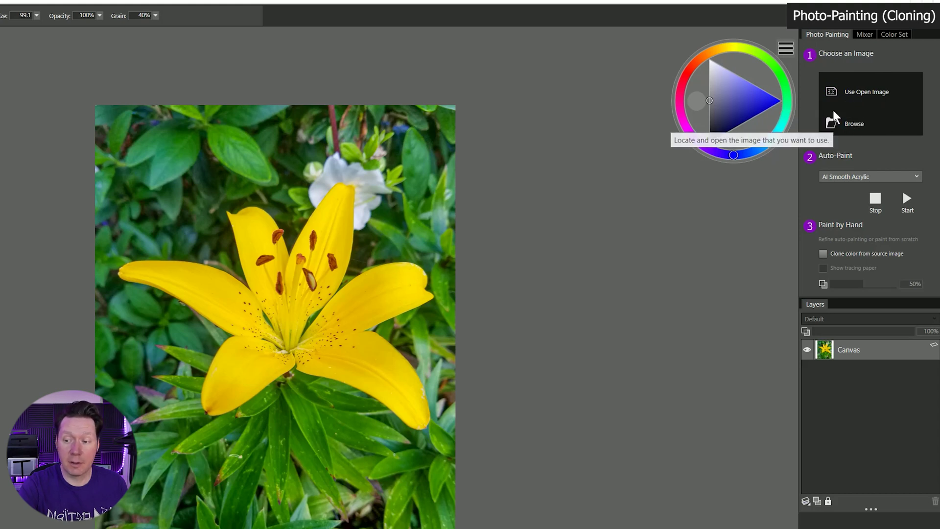
Step: Choose the open flower photo as the source image for photo painting
{"action": "left_click", "coordinate": [832, 91]}
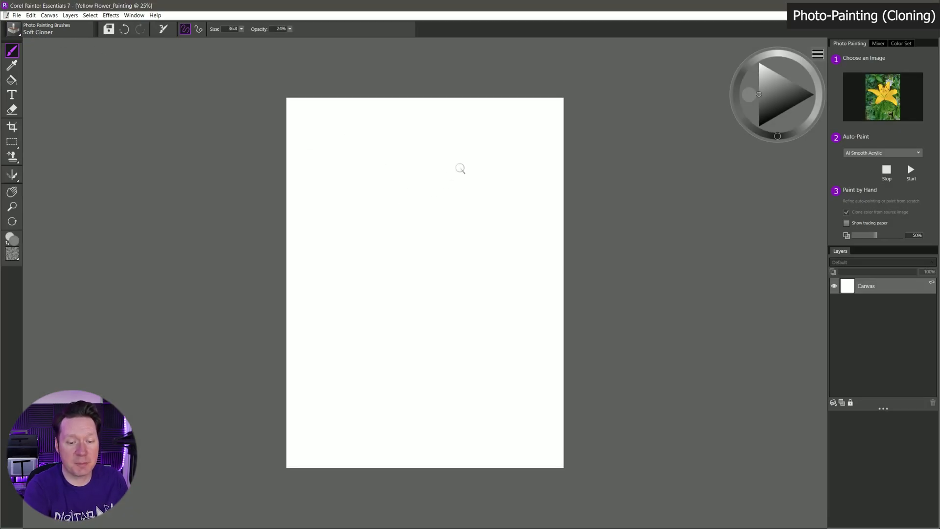
Step: Try the Soft Cloner with two crossing strokes over the canvas, then enlarge it to 209.9 and paint the flower's centre
{"action": "left_click_drag", "start_coordinate": [460, 168], "coordinate": [355, 374]}
{"action": "left_click_drag", "start_coordinate": [346, 177], "coordinate": [361, 197]}
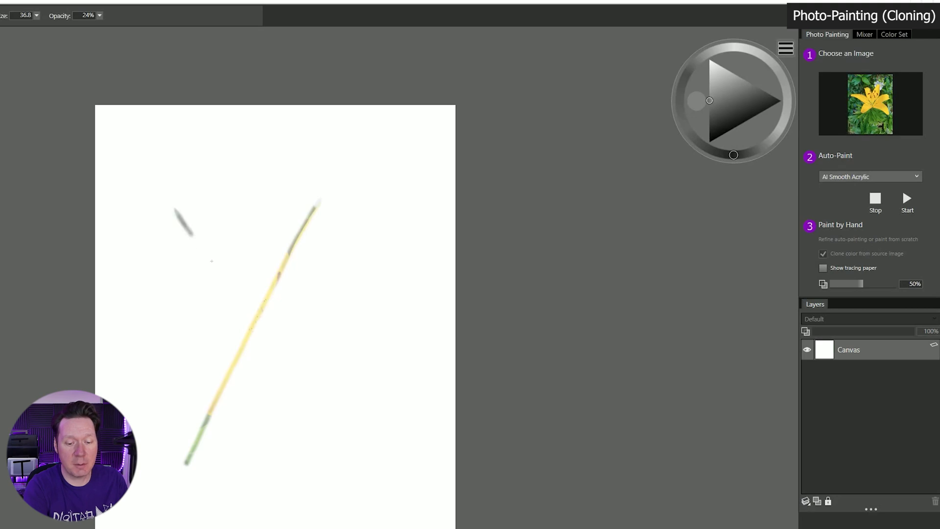
{"action": "left_click_drag", "start_coordinate": [211, 261], "coordinate": [367, 474]}
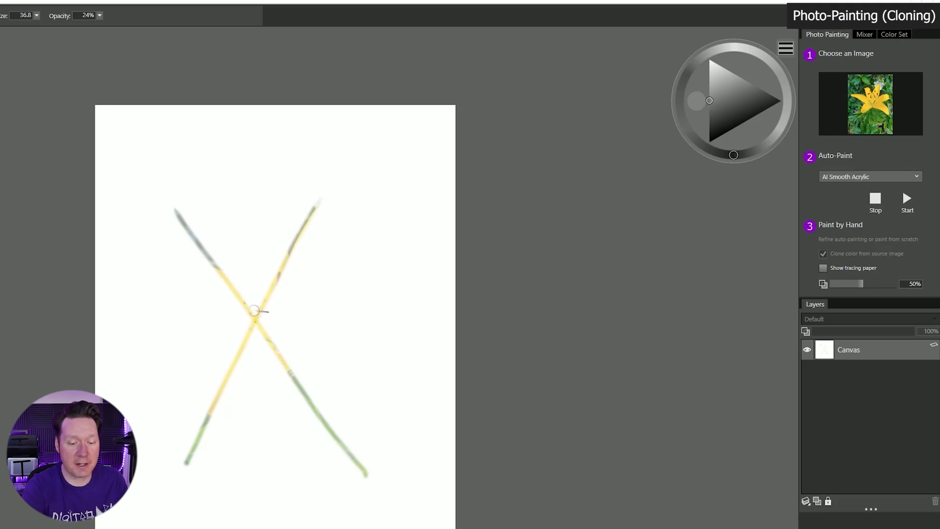
{"action": "mouse_move", "coordinate": [255, 317]}
{"action": "left_mouse_down"}
{"action": "mouse_move", "coordinate": [300, 319]}
{"action": "mouse_move", "coordinate": [264, 335]}
{"action": "mouse_move", "coordinate": [244, 313]}
{"action": "mouse_move", "coordinate": [294, 306]}
{"action": "mouse_move", "coordinate": [312, 351]}
{"action": "mouse_move", "coordinate": [328, 309]}
{"action": "mouse_move", "coordinate": [260, 353]}
{"action": "mouse_move", "coordinate": [274, 250]}
{"action": "mouse_move", "coordinate": [313, 337]}
{"action": "mouse_move", "coordinate": [245, 284]}
{"action": "mouse_move", "coordinate": [328, 244]}
{"action": "mouse_move", "coordinate": [314, 317]}
{"action": "mouse_move", "coordinate": [354, 294]}
{"action": "mouse_move", "coordinate": [382, 309]}
{"action": "mouse_move", "coordinate": [299, 264]}
{"action": "mouse_move", "coordinate": [325, 322]}
{"action": "mouse_move", "coordinate": [315, 312]}
{"action": "left_mouse_up"}
{"action": "left_click", "coordinate": [255, 318]}
{"action": "mouse_move", "coordinate": [313, 372]}
{"action": "left_mouse_down"}
{"action": "mouse_move", "coordinate": [366, 366]}
{"action": "mouse_move", "coordinate": [373, 313]}
{"action": "mouse_move", "coordinate": [257, 221]}
{"action": "mouse_move", "coordinate": [274, 273]}
{"action": "mouse_move", "coordinate": [328, 199]}
{"action": "left_mouse_up"}
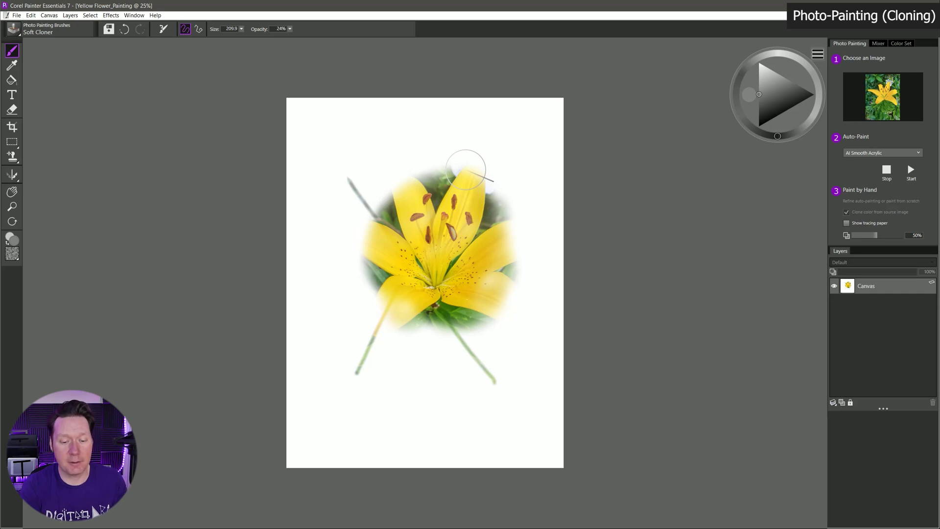
Step: Undo all Soft Cloner strokes
{"action": "key", "text": "ctrl+z"}
{"action": "key", "text": "ctrl+z"}
{"action": "key", "text": "ctrl+z"}
{"action": "key", "text": "ctrl+z"}
{"action": "key", "text": "ctrl+z"}
{"action": "key", "text": "ctrl+z"}
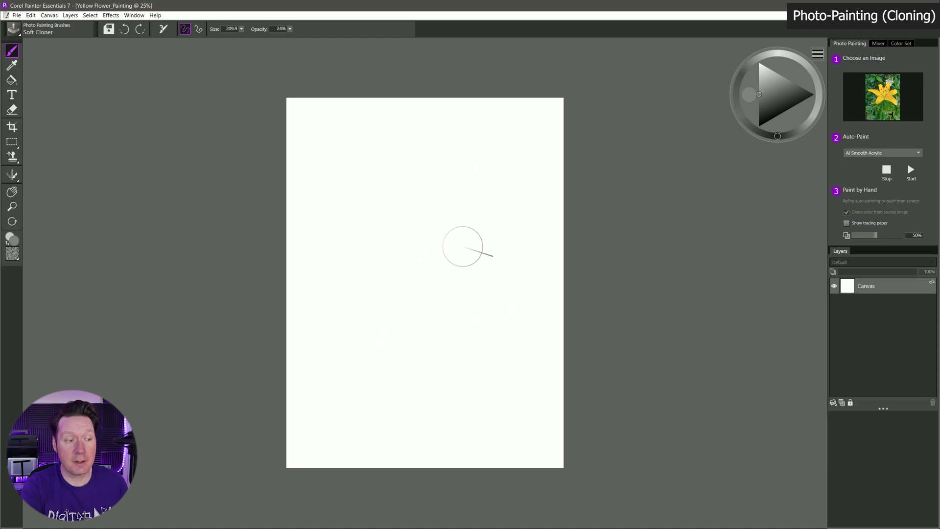
Step: Try the Bristle Oils Cloner brush at size 158.2 by painting the left half of the lily and its surrounding leaves
{"action": "left_click", "coordinate": [15, 32]}
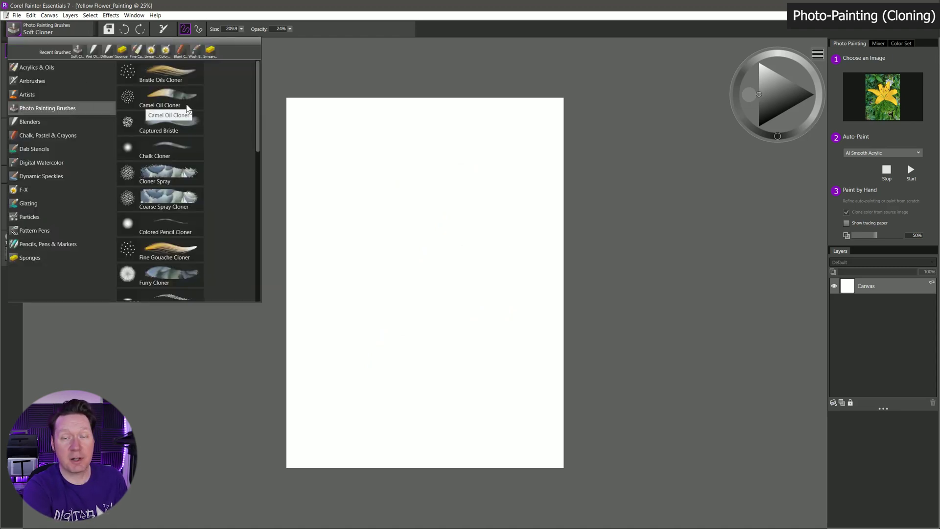
{"action": "left_click", "coordinate": [186, 72]}
{"action": "mouse_move", "coordinate": [395, 197]}
{"action": "left_mouse_down"}
{"action": "mouse_move", "coordinate": [372, 255]}
{"action": "mouse_move", "coordinate": [434, 220]}
{"action": "mouse_move", "coordinate": [426, 160]}
{"action": "mouse_move", "coordinate": [439, 223]}
{"action": "mouse_move", "coordinate": [443, 195]}
{"action": "mouse_move", "coordinate": [424, 235]}
{"action": "mouse_move", "coordinate": [445, 266]}
{"action": "mouse_move", "coordinate": [392, 288]}
{"action": "mouse_move", "coordinate": [399, 294]}
{"action": "mouse_move", "coordinate": [362, 325]}
{"action": "mouse_move", "coordinate": [417, 311]}
{"action": "mouse_move", "coordinate": [444, 331]}
{"action": "mouse_move", "coordinate": [443, 314]}
{"action": "mouse_move", "coordinate": [509, 269]}
{"action": "mouse_move", "coordinate": [465, 238]}
{"action": "left_mouse_up"}
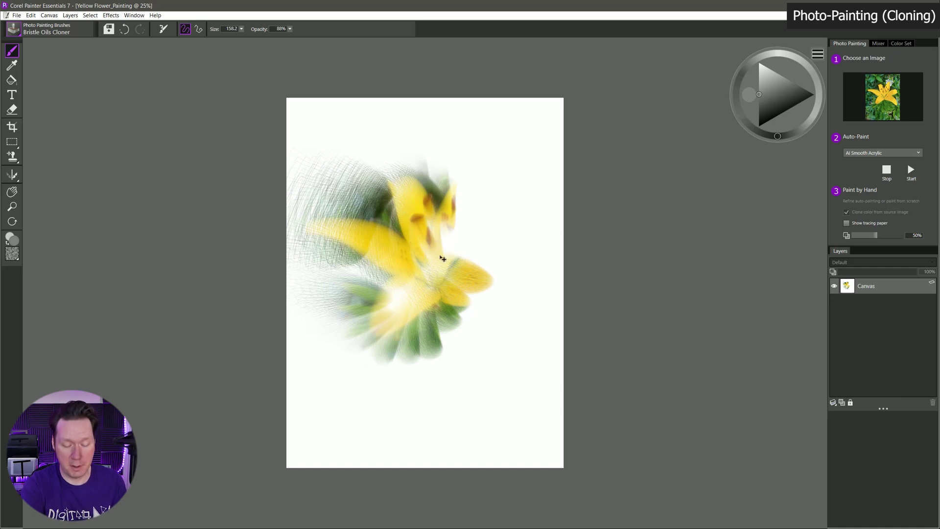
Step: Show the tracing paper, paint the tall upper petal and part of the white flower at brush size 87.8, and hide the tracing paper
{"action": "key", "text": "ctrl+t"}
{"action": "key", "text": "ctrl+t"}
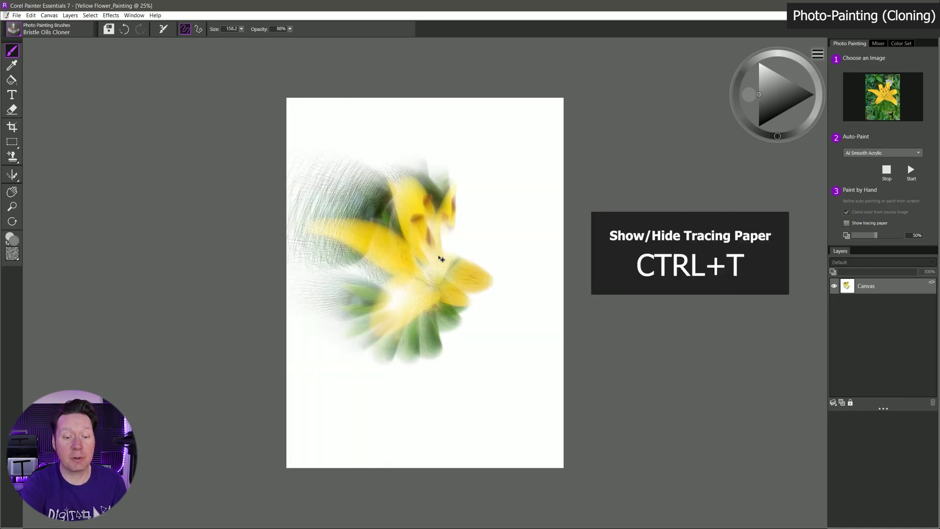
{"action": "key", "text": "ctrl+t"}
{"action": "key", "text": "ctrl+t"}
{"action": "key", "text": "ctrl+t"}
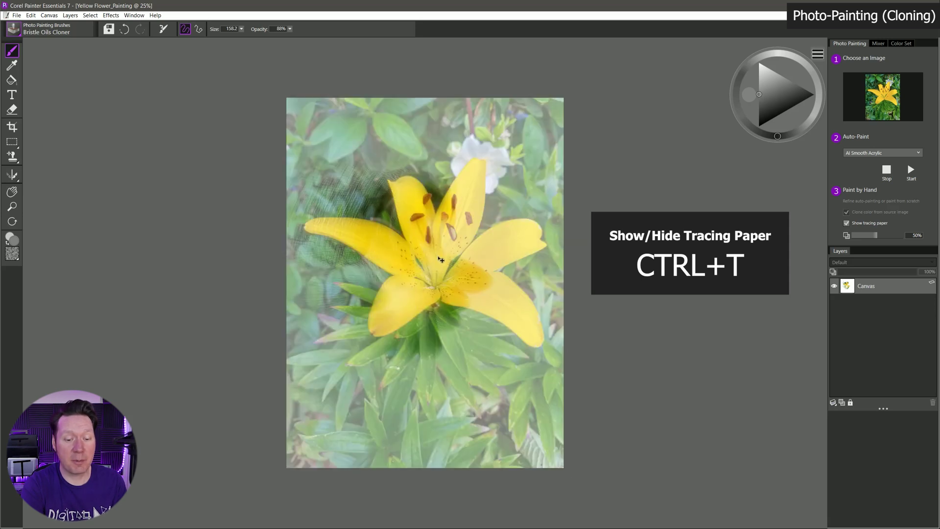
{"action": "left_click_drag", "start_coordinate": [456, 201], "coordinate": [467, 202]}
{"action": "mouse_move", "coordinate": [443, 240]}
{"action": "left_mouse_down"}
{"action": "mouse_move", "coordinate": [473, 162]}
{"action": "mouse_move", "coordinate": [470, 230]}
{"action": "mouse_move", "coordinate": [443, 242]}
{"action": "mouse_move", "coordinate": [474, 231]}
{"action": "left_mouse_up"}
{"action": "mouse_move", "coordinate": [437, 194]}
{"action": "left_mouse_down"}
{"action": "mouse_move", "coordinate": [437, 176]}
{"action": "mouse_move", "coordinate": [431, 186]}
{"action": "mouse_move", "coordinate": [465, 146]}
{"action": "left_mouse_up"}
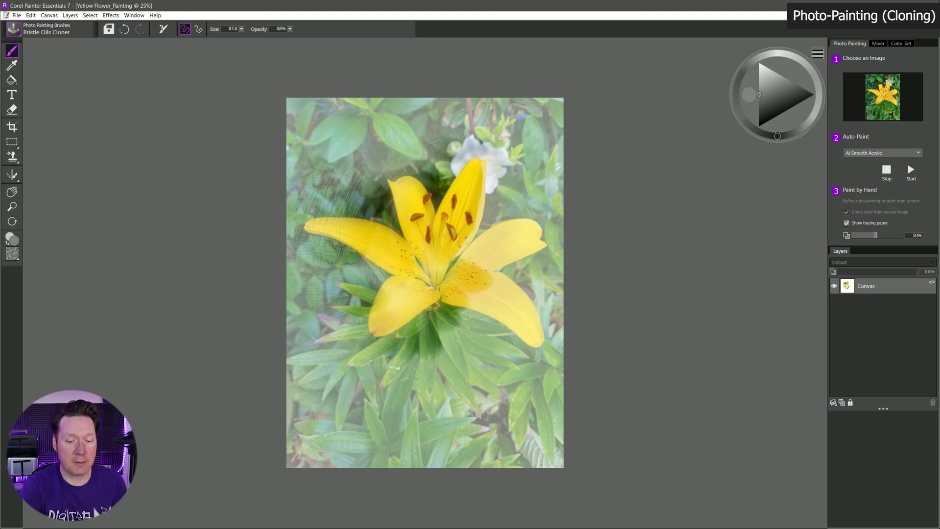
{"action": "key", "text": "ctrl+t"}
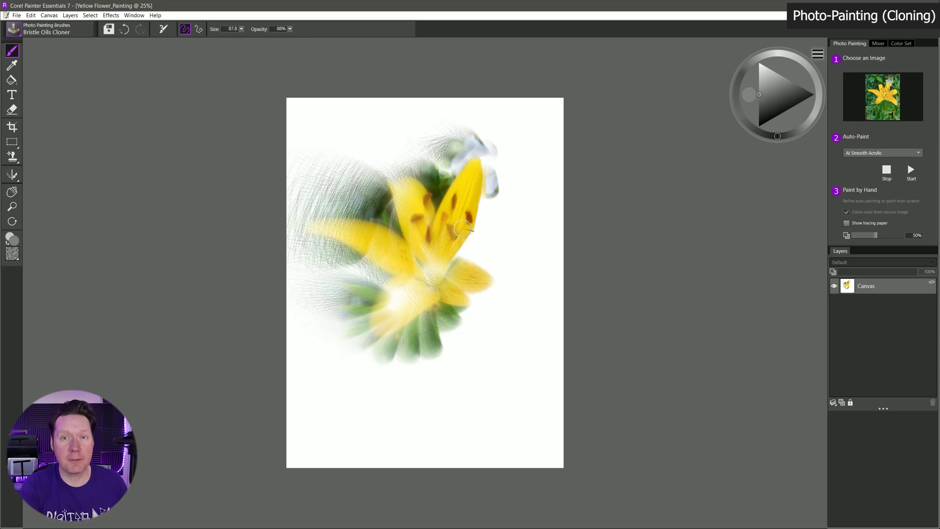
Step: Paint the lily's right petal, adjacent green areas and a centre stroke with the Captured Bristle brush, toggling the tracing paper as a guide
{"action": "left_click", "coordinate": [17, 28]}
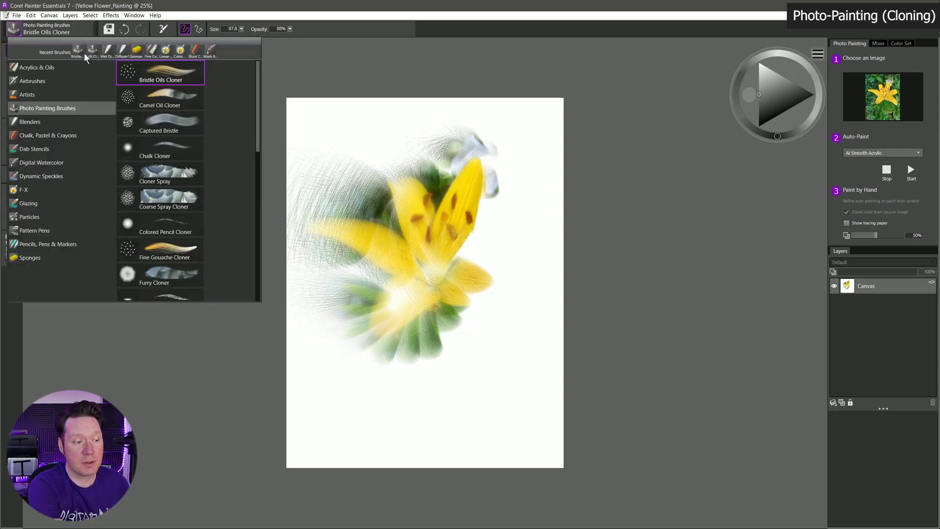
{"action": "left_click", "coordinate": [178, 122]}
{"action": "key", "text": "ctrl+t"}
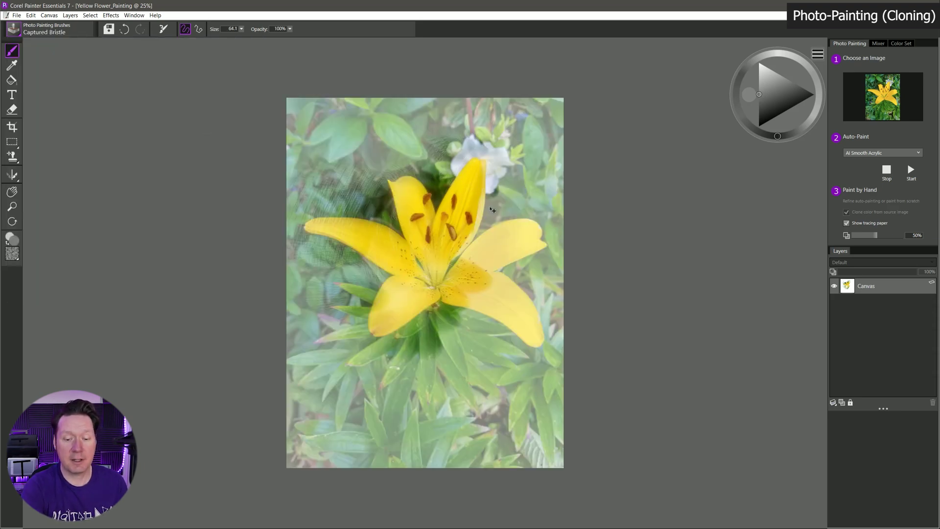
{"action": "mouse_move", "coordinate": [493, 201]}
{"action": "left_mouse_down"}
{"action": "mouse_move", "coordinate": [473, 250]}
{"action": "mouse_move", "coordinate": [509, 224]}
{"action": "mouse_move", "coordinate": [528, 226]}
{"action": "mouse_move", "coordinate": [447, 274]}
{"action": "mouse_move", "coordinate": [514, 252]}
{"action": "mouse_move", "coordinate": [502, 261]}
{"action": "mouse_move", "coordinate": [547, 231]}
{"action": "mouse_move", "coordinate": [541, 222]}
{"action": "mouse_move", "coordinate": [558, 248]}
{"action": "mouse_move", "coordinate": [563, 238]}
{"action": "left_mouse_up"}
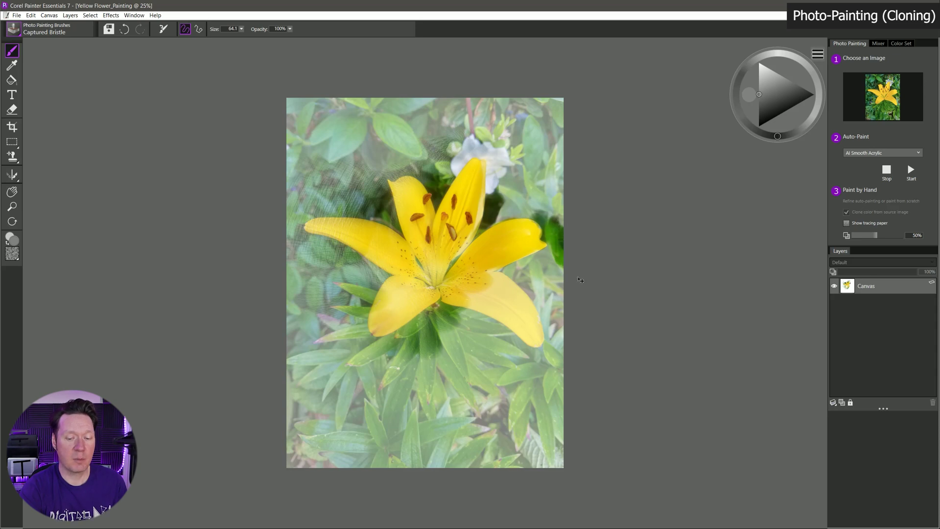
{"action": "key", "text": "ctrl+t"}
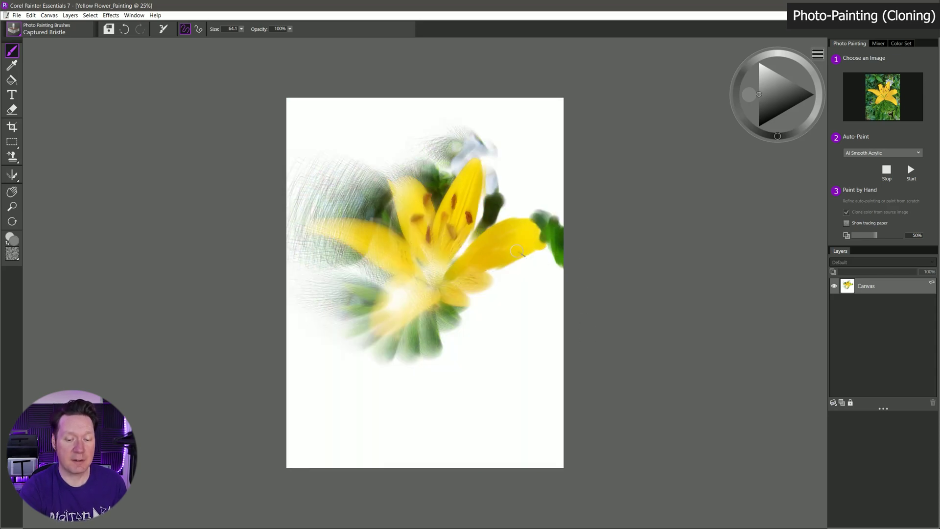
{"action": "left_click_drag", "start_coordinate": [490, 213], "coordinate": [453, 262]}
Step: With the tracing paper shown, paint the green leaves above the lily's upper left petal, and hide the tracing paper
{"action": "key", "text": "ctrl+t"}
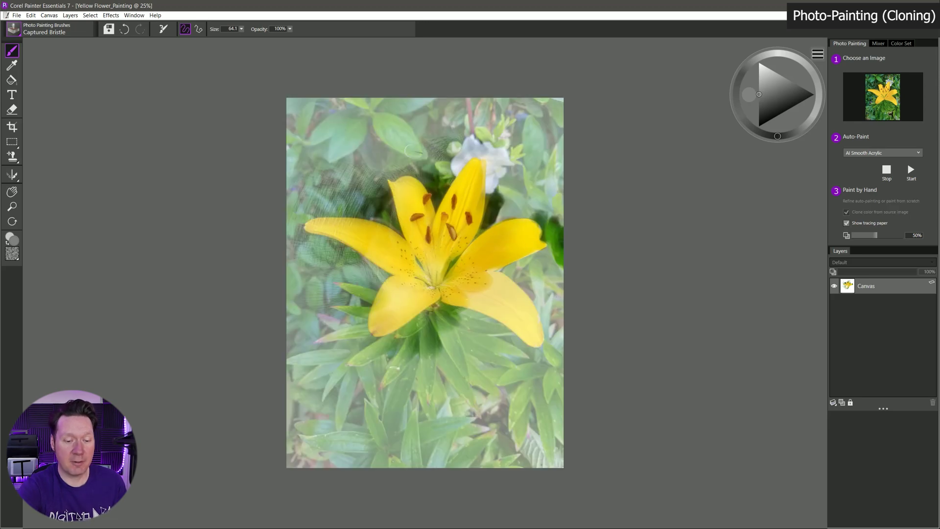
{"action": "mouse_move", "coordinate": [382, 120]}
{"action": "left_mouse_down"}
{"action": "mouse_move", "coordinate": [384, 137]}
{"action": "mouse_move", "coordinate": [407, 147]}
{"action": "mouse_move", "coordinate": [386, 123]}
{"action": "mouse_move", "coordinate": [399, 120]}
{"action": "mouse_move", "coordinate": [422, 152]}
{"action": "mouse_move", "coordinate": [372, 147]}
{"action": "mouse_move", "coordinate": [369, 122]}
{"action": "mouse_move", "coordinate": [387, 164]}
{"action": "mouse_move", "coordinate": [426, 162]}
{"action": "left_mouse_up"}
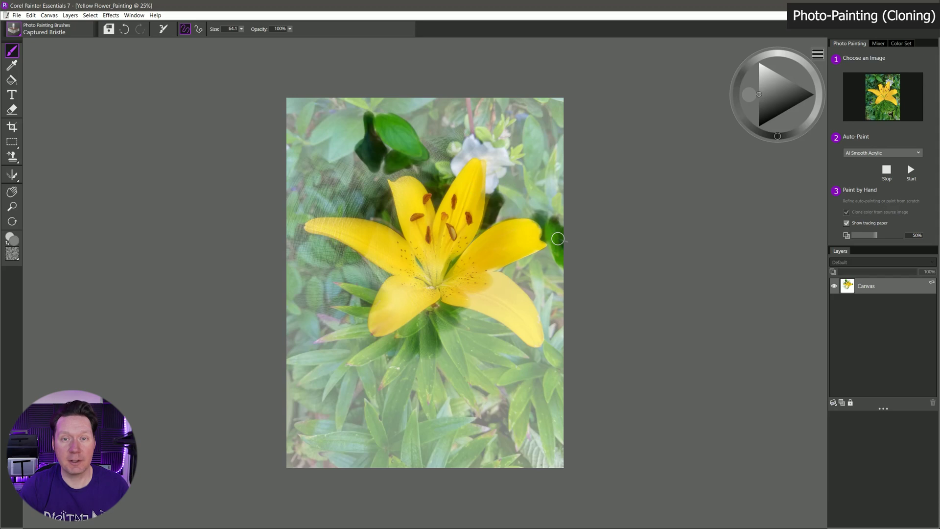
{"action": "key", "text": "ctrl+t"}
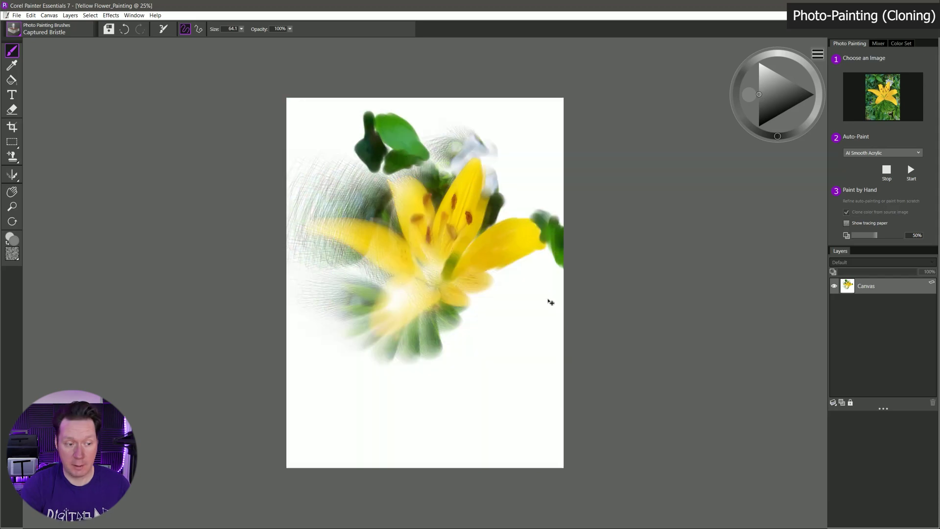
Step: Try the Chalk Cloner brush at size 137.9 on the lily's lower right petal and the leaves around it
{"action": "left_click", "coordinate": [13, 29]}
{"action": "left_click", "coordinate": [160, 149]}
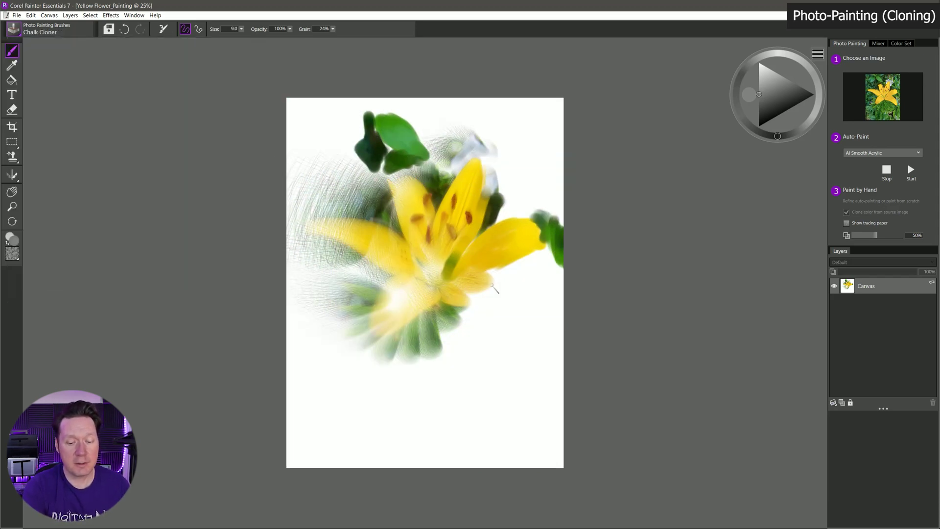
{"action": "mouse_move", "coordinate": [494, 307]}
{"action": "left_mouse_down"}
{"action": "mouse_move", "coordinate": [509, 306]}
{"action": "mouse_move", "coordinate": [492, 313]}
{"action": "mouse_move", "coordinate": [502, 352]}
{"action": "mouse_move", "coordinate": [514, 294]}
{"action": "mouse_move", "coordinate": [519, 353]}
{"action": "mouse_move", "coordinate": [494, 288]}
{"action": "mouse_move", "coordinate": [535, 335]}
{"action": "mouse_move", "coordinate": [519, 314]}
{"action": "mouse_move", "coordinate": [521, 294]}
{"action": "mouse_move", "coordinate": [514, 338]}
{"action": "mouse_move", "coordinate": [539, 303]}
{"action": "left_mouse_up"}
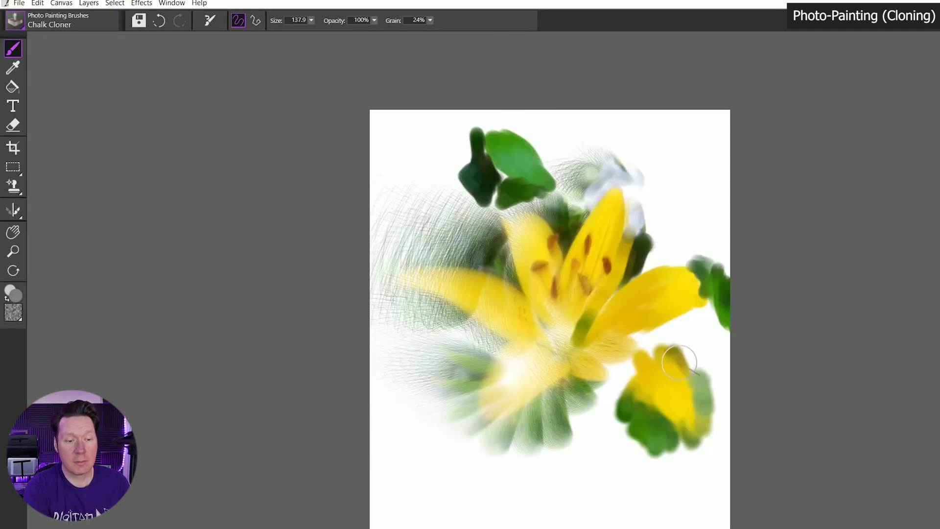
Step: Set the Chalk Cloner's grain to 8% and paint textured patches in the canvas's upper left corner and below the flower
{"action": "left_click", "coordinate": [430, 20]}
{"action": "left_click", "coordinate": [377, 30]}
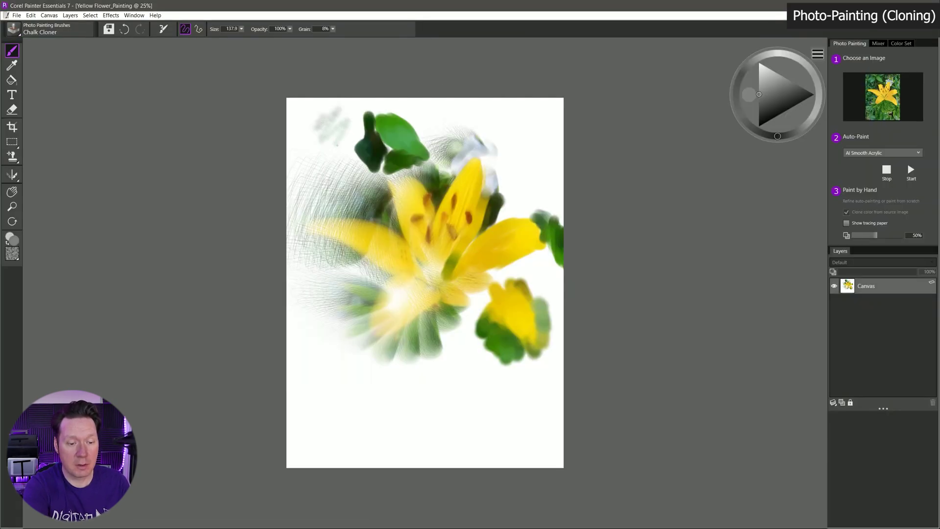
{"action": "mouse_move", "coordinate": [437, 161]}
{"action": "left_mouse_down"}
{"action": "mouse_move", "coordinate": [427, 142]}
{"action": "mouse_move", "coordinate": [478, 147]}
{"action": "left_mouse_up"}
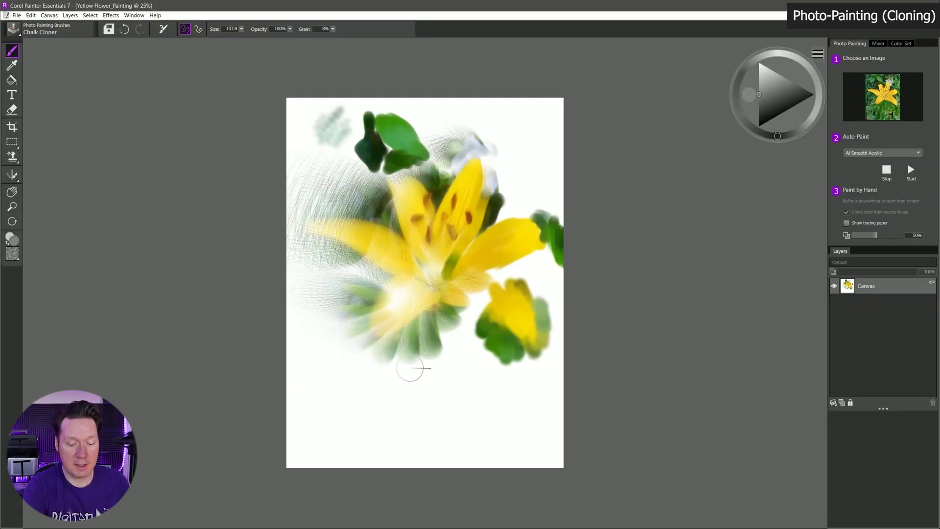
{"action": "mouse_move", "coordinate": [410, 368]}
{"action": "left_mouse_down"}
{"action": "mouse_move", "coordinate": [406, 401]}
{"action": "mouse_move", "coordinate": [416, 421]}
{"action": "mouse_move", "coordinate": [427, 416]}
{"action": "mouse_move", "coordinate": [424, 436]}
{"action": "mouse_move", "coordinate": [407, 380]}
{"action": "mouse_move", "coordinate": [398, 431]}
{"action": "mouse_move", "coordinate": [422, 386]}
{"action": "mouse_move", "coordinate": [441, 433]}
{"action": "mouse_move", "coordinate": [447, 387]}
{"action": "mouse_move", "coordinate": [480, 406]}
{"action": "left_mouse_up"}
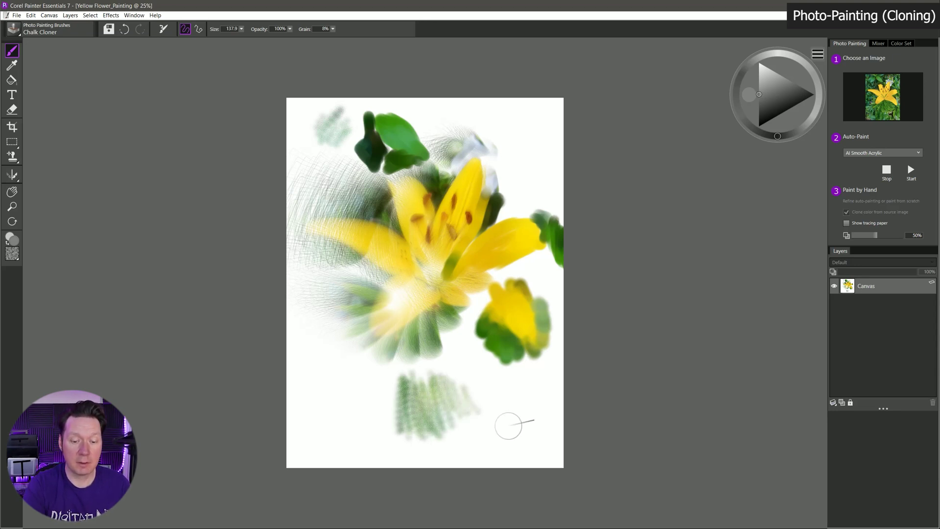
Step: Select the entire canvas and clear all painted strokes
{"action": "key", "text": "ctrl+a"}
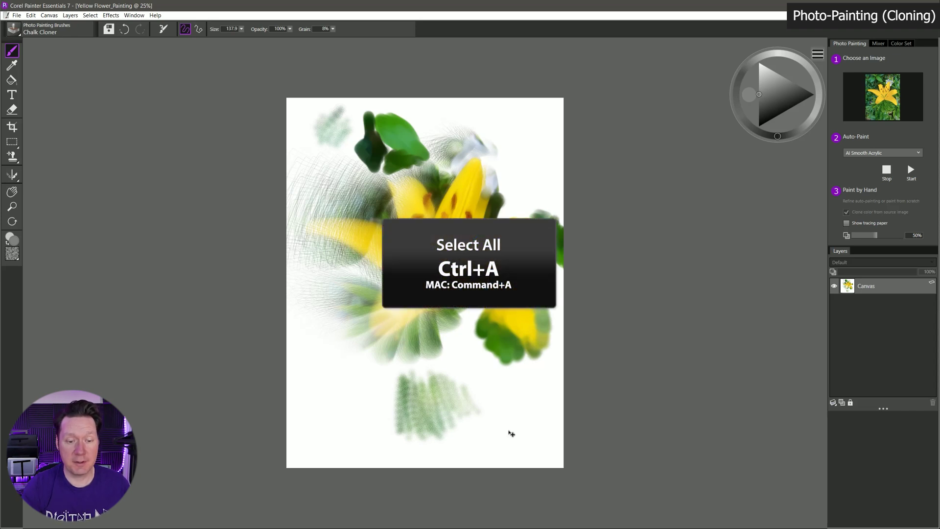
{"action": "key", "text": "Delete"}
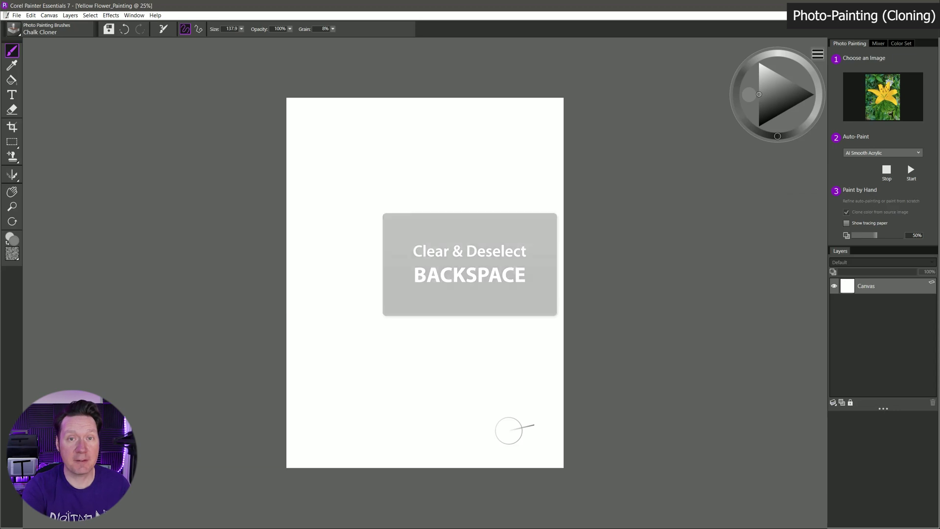
Step: Paint the whole image with the Impressionist Cloner brush, showing the tracing paper and enlarging the brush to 195.4 for the background
{"action": "left_click", "coordinate": [16, 29]}
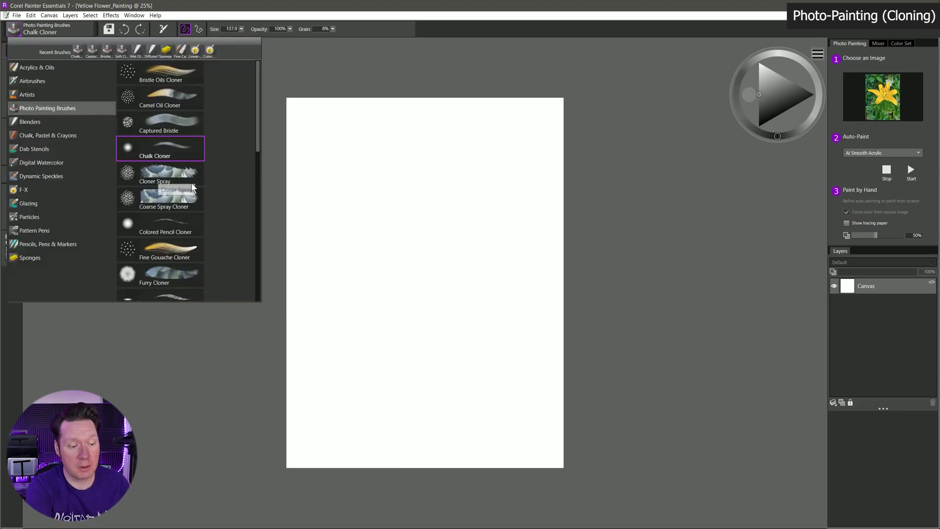
{"action": "left_click_drag", "start_coordinate": [257, 148], "coordinate": [253, 218]}
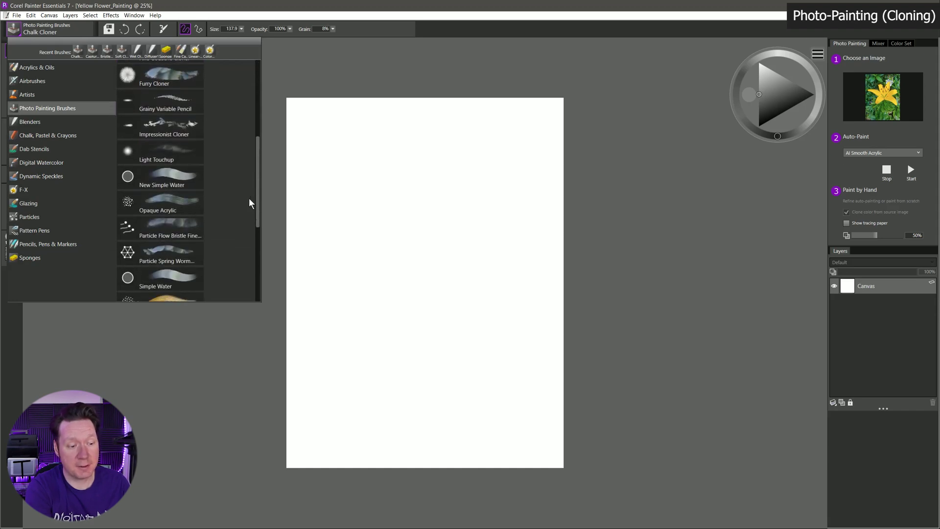
{"action": "left_click", "coordinate": [169, 127]}
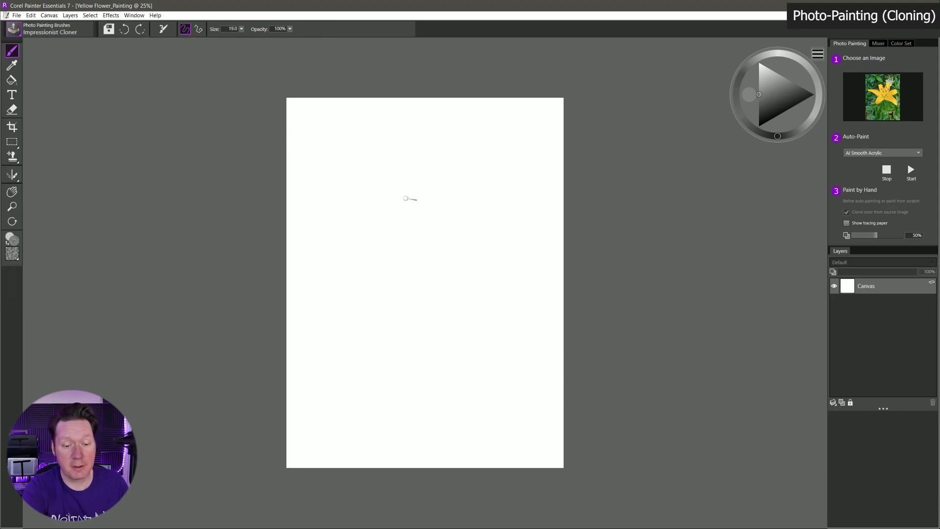
{"action": "left_click", "coordinate": [405, 202]}
{"action": "mouse_move", "coordinate": [399, 236]}
{"action": "left_mouse_down"}
{"action": "mouse_move", "coordinate": [413, 241]}
{"action": "mouse_move", "coordinate": [394, 230]}
{"action": "mouse_move", "coordinate": [416, 218]}
{"action": "mouse_move", "coordinate": [409, 193]}
{"action": "mouse_move", "coordinate": [423, 161]}
{"action": "mouse_move", "coordinate": [443, 179]}
{"action": "mouse_move", "coordinate": [424, 265]}
{"action": "mouse_move", "coordinate": [435, 235]}
{"action": "mouse_move", "coordinate": [439, 255]}
{"action": "mouse_move", "coordinate": [464, 183]}
{"action": "mouse_move", "coordinate": [477, 181]}
{"action": "mouse_move", "coordinate": [450, 235]}
{"action": "left_mouse_up"}
{"action": "key", "text": "ctrl+t"}
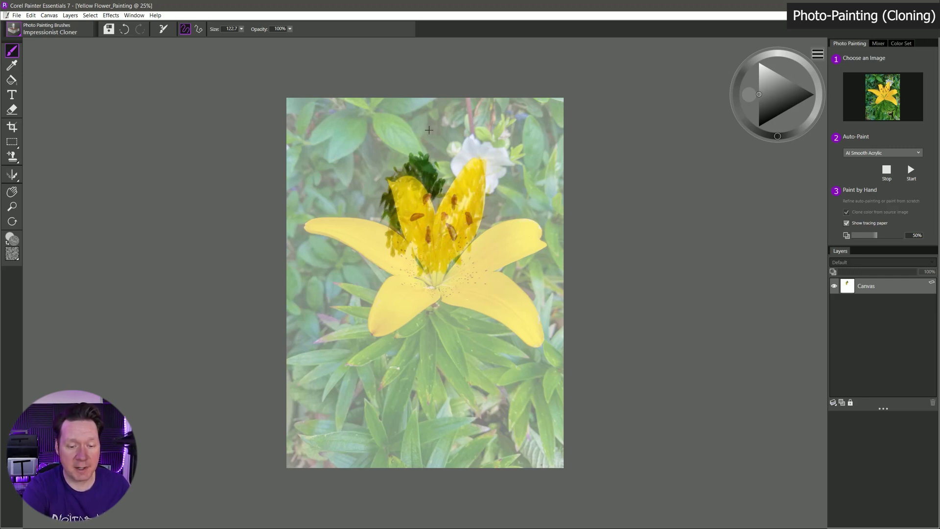
{"action": "mouse_move", "coordinate": [425, 135]}
{"action": "left_mouse_down"}
{"action": "mouse_move", "coordinate": [451, 136]}
{"action": "mouse_move", "coordinate": [472, 120]}
{"action": "mouse_move", "coordinate": [382, 130]}
{"action": "mouse_move", "coordinate": [346, 95]}
{"action": "mouse_move", "coordinate": [325, 191]}
{"action": "mouse_move", "coordinate": [495, 128]}
{"action": "mouse_move", "coordinate": [509, 195]}
{"action": "mouse_move", "coordinate": [319, 254]}
{"action": "mouse_move", "coordinate": [352, 440]}
{"action": "mouse_move", "coordinate": [514, 123]}
{"action": "left_mouse_up"}
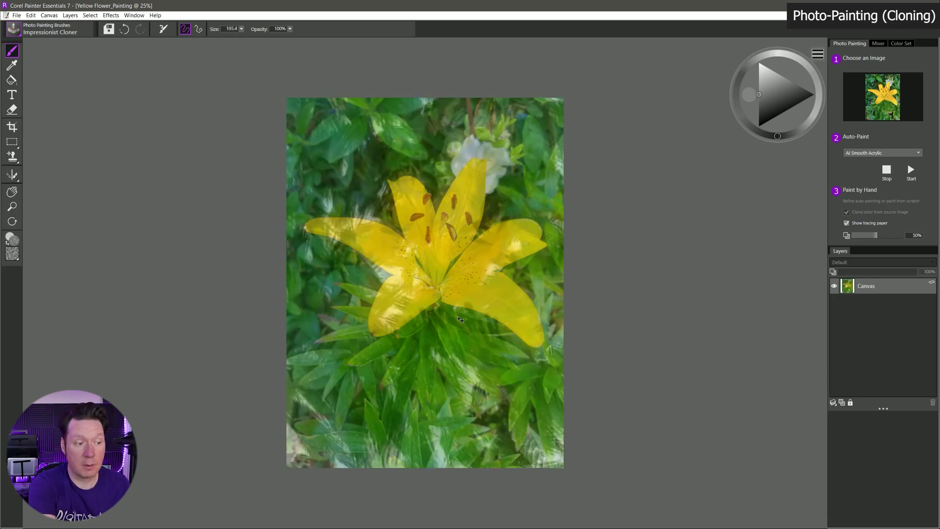
Step: Select the Square Grainy Pastel photo painting brush and repaint the lily's yellow petals and stamens in finer detail
{"action": "left_click", "coordinate": [163, 30]}
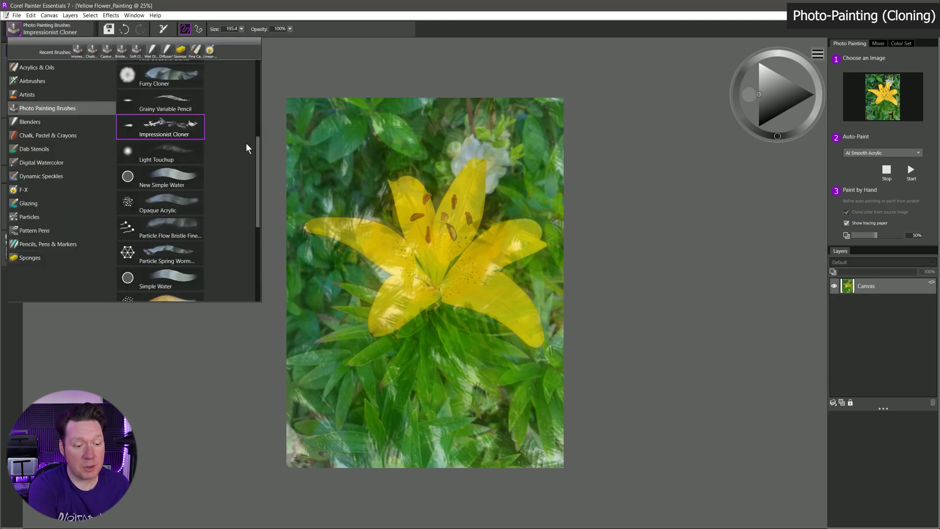
{"action": "left_click_drag", "start_coordinate": [256, 140], "coordinate": [257, 231]}
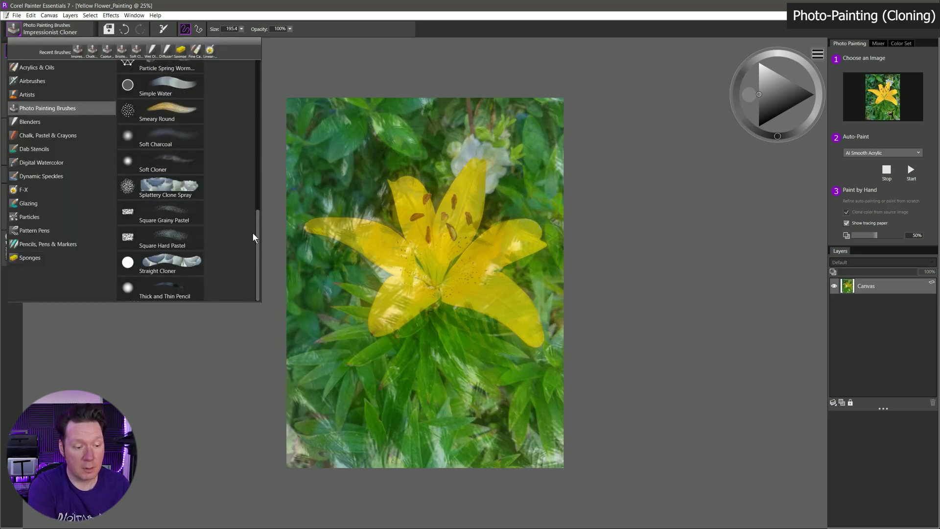
{"action": "left_click", "coordinate": [165, 209]}
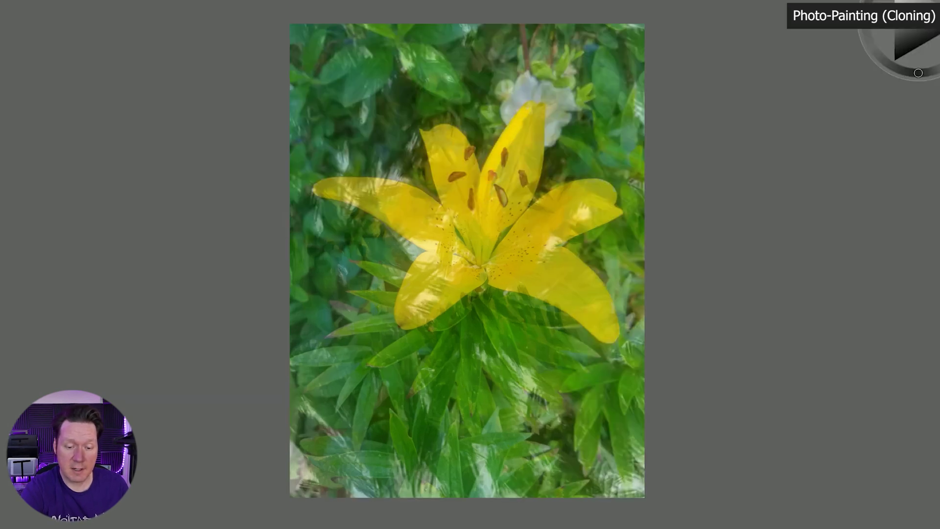
{"action": "mouse_move", "coordinate": [531, 105]}
{"action": "left_mouse_down"}
{"action": "mouse_move", "coordinate": [536, 135]}
{"action": "mouse_move", "coordinate": [504, 166]}
{"action": "mouse_move", "coordinate": [504, 220]}
{"action": "mouse_move", "coordinate": [529, 196]}
{"action": "mouse_move", "coordinate": [538, 151]}
{"action": "mouse_move", "coordinate": [519, 182]}
{"action": "left_mouse_up"}
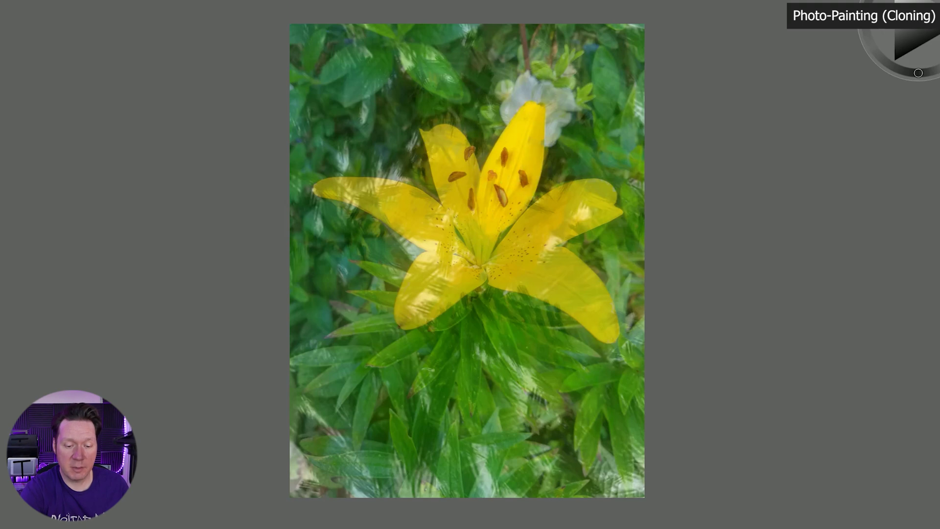
{"action": "mouse_move", "coordinate": [453, 181]}
{"action": "left_mouse_down"}
{"action": "mouse_move", "coordinate": [426, 132]}
{"action": "mouse_move", "coordinate": [458, 147]}
{"action": "mouse_move", "coordinate": [450, 191]}
{"action": "mouse_move", "coordinate": [462, 228]}
{"action": "mouse_move", "coordinate": [465, 167]}
{"action": "mouse_move", "coordinate": [475, 156]}
{"action": "mouse_move", "coordinate": [474, 230]}
{"action": "mouse_move", "coordinate": [400, 186]}
{"action": "mouse_move", "coordinate": [325, 191]}
{"action": "mouse_move", "coordinate": [387, 182]}
{"action": "mouse_move", "coordinate": [320, 193]}
{"action": "mouse_move", "coordinate": [365, 210]}
{"action": "mouse_move", "coordinate": [386, 191]}
{"action": "mouse_move", "coordinate": [421, 194]}
{"action": "mouse_move", "coordinate": [392, 217]}
{"action": "mouse_move", "coordinate": [431, 200]}
{"action": "mouse_move", "coordinate": [406, 222]}
{"action": "mouse_move", "coordinate": [440, 240]}
{"action": "mouse_move", "coordinate": [406, 297]}
{"action": "mouse_move", "coordinate": [438, 306]}
{"action": "mouse_move", "coordinate": [465, 286]}
{"action": "mouse_move", "coordinate": [461, 266]}
{"action": "mouse_move", "coordinate": [501, 192]}
{"action": "left_mouse_up"}
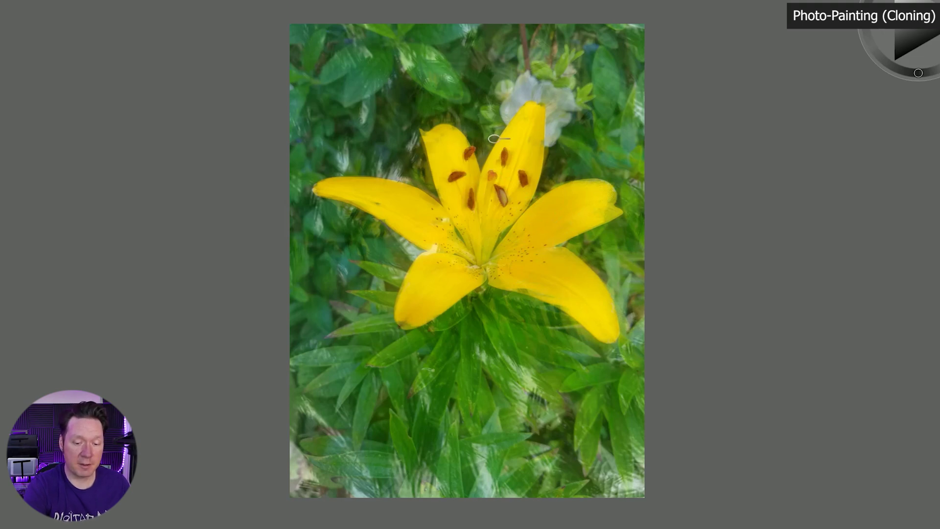
Step: Repaint the leaves, the white blossom and the background around the lily, toggling the tracing paper to check the strokes
{"action": "mouse_move", "coordinate": [509, 112]}
{"action": "left_mouse_down"}
{"action": "mouse_move", "coordinate": [528, 88]}
{"action": "mouse_move", "coordinate": [562, 112]}
{"action": "mouse_move", "coordinate": [582, 87]}
{"action": "mouse_move", "coordinate": [425, 62]}
{"action": "mouse_move", "coordinate": [465, 95]}
{"action": "left_mouse_up"}
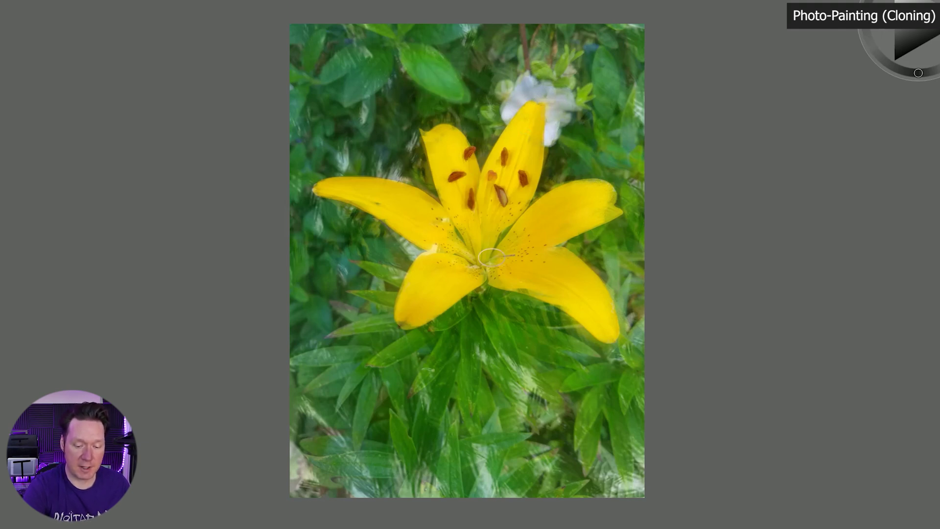
{"action": "mouse_move", "coordinate": [490, 257]}
{"action": "left_mouse_down"}
{"action": "mouse_move", "coordinate": [497, 306]}
{"action": "mouse_move", "coordinate": [531, 319]}
{"action": "mouse_move", "coordinate": [446, 351]}
{"action": "left_mouse_up"}
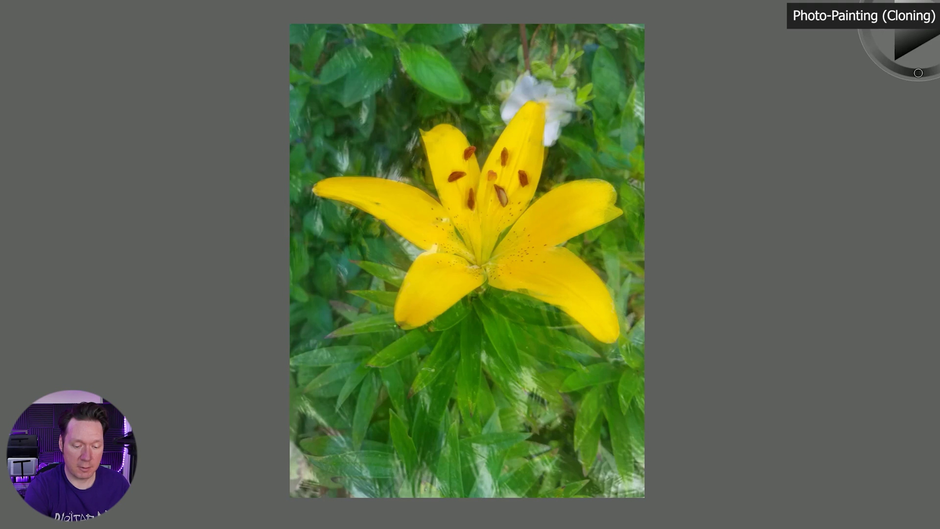
{"action": "mouse_move", "coordinate": [362, 328]}
{"action": "left_mouse_down"}
{"action": "mouse_move", "coordinate": [385, 298]}
{"action": "mouse_move", "coordinate": [401, 407]}
{"action": "mouse_move", "coordinate": [494, 405]}
{"action": "mouse_move", "coordinate": [631, 424]}
{"action": "left_mouse_up"}
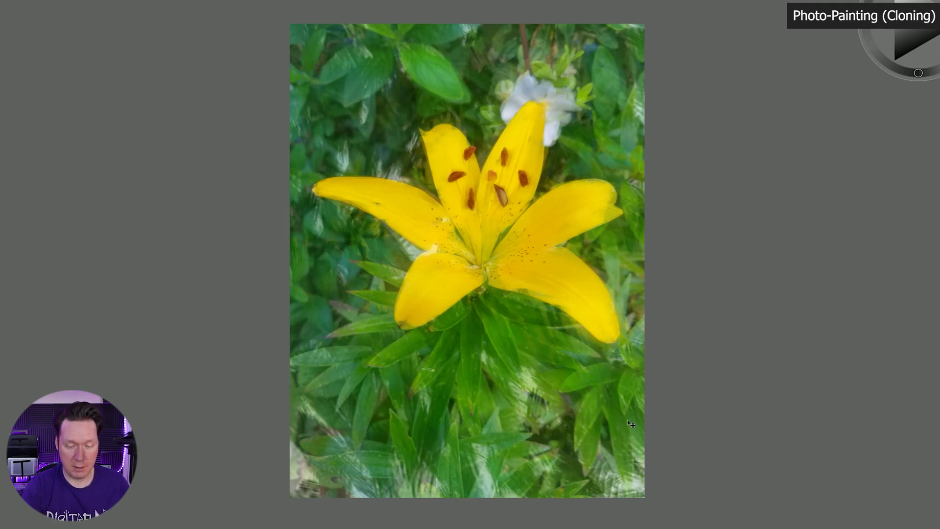
{"action": "key", "text": "ctrl+t"}
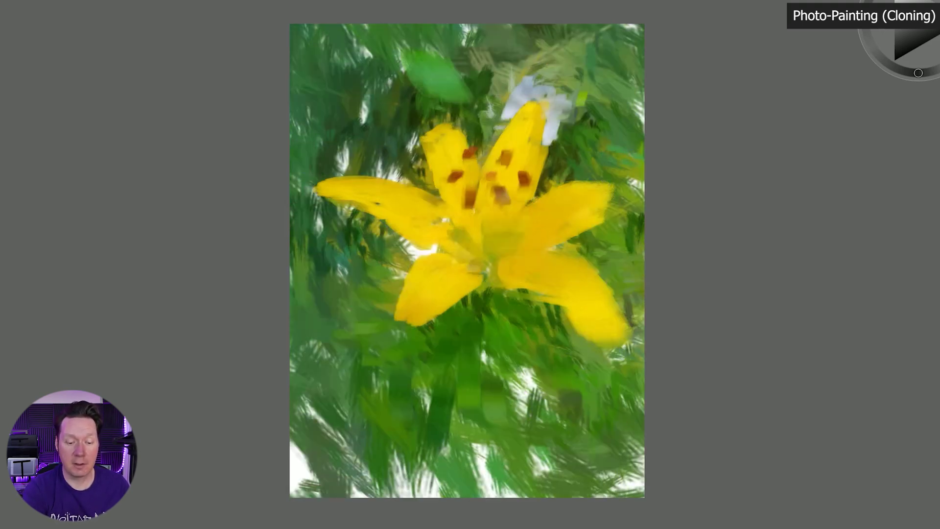
{"action": "left_click_drag", "start_coordinate": [526, 392], "coordinate": [414, 262]}
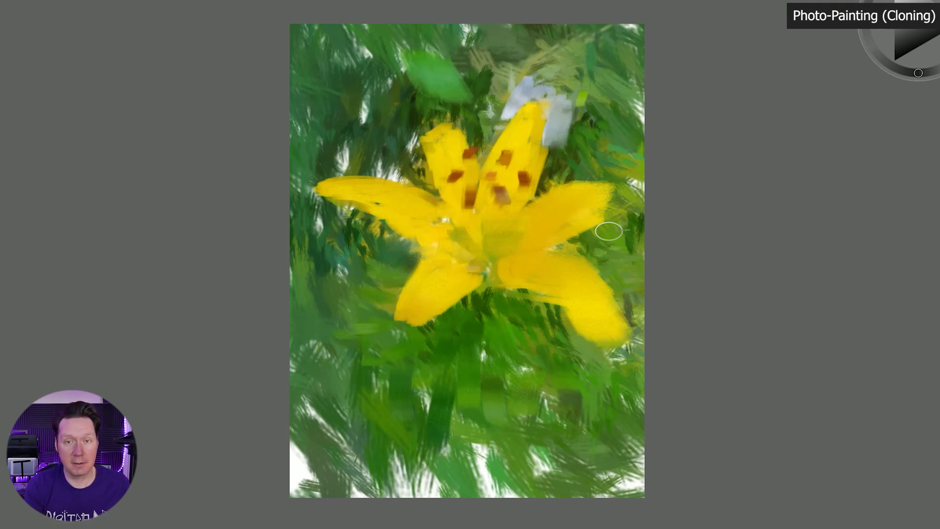
{"action": "key", "text": "ctrl+t"}
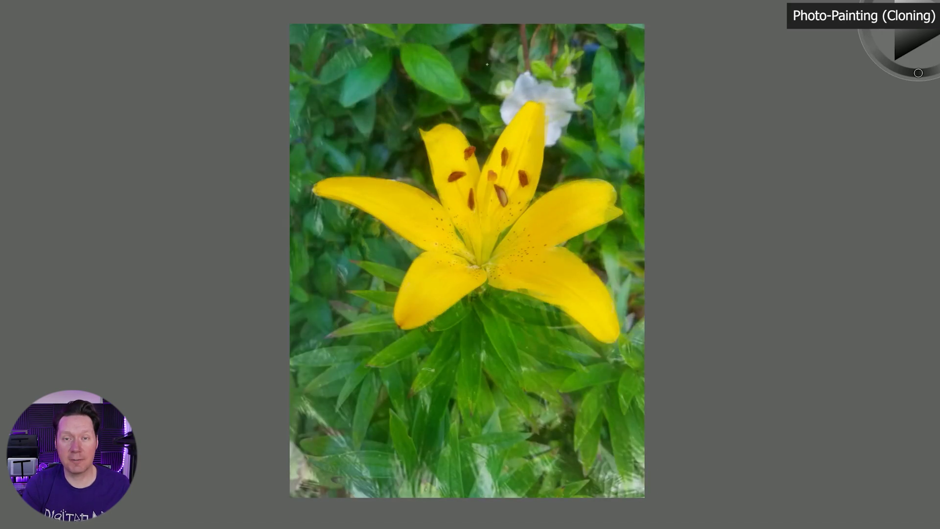
{"action": "key", "text": "ctrl+t"}
{"action": "key", "text": "ctrl+t"}
{"action": "key", "text": "ctrl+t"}
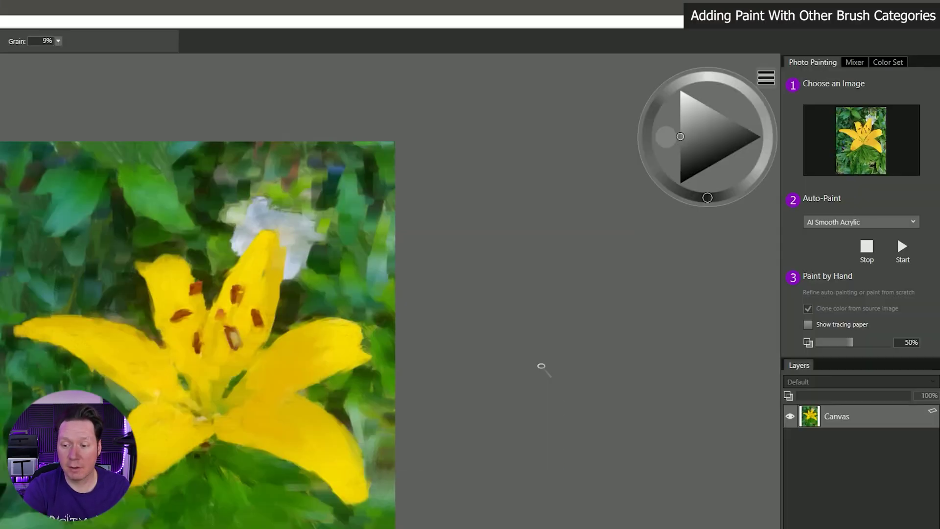
Step: Choose the Real Oils Filbert brush from Acrylics & Oils and turn off Use Clone Color
{"action": "left_click", "coordinate": [713, 147]}
{"action": "mouse_move", "coordinate": [712, 148]}
{"action": "left_mouse_down"}
{"action": "mouse_move", "coordinate": [707, 126]}
{"action": "mouse_move", "coordinate": [734, 151]}
{"action": "mouse_move", "coordinate": [689, 136]}
{"action": "mouse_move", "coordinate": [709, 140]}
{"action": "left_mouse_up"}
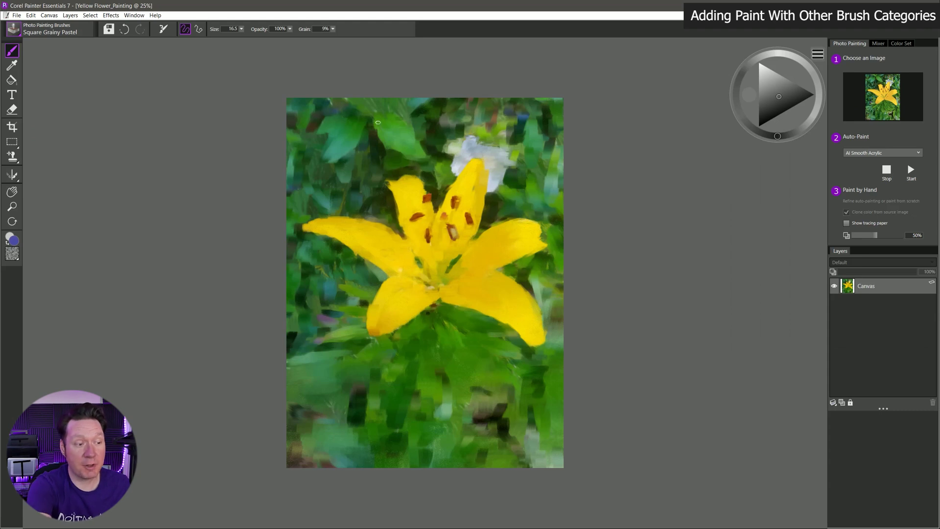
{"action": "left_click", "coordinate": [15, 30]}
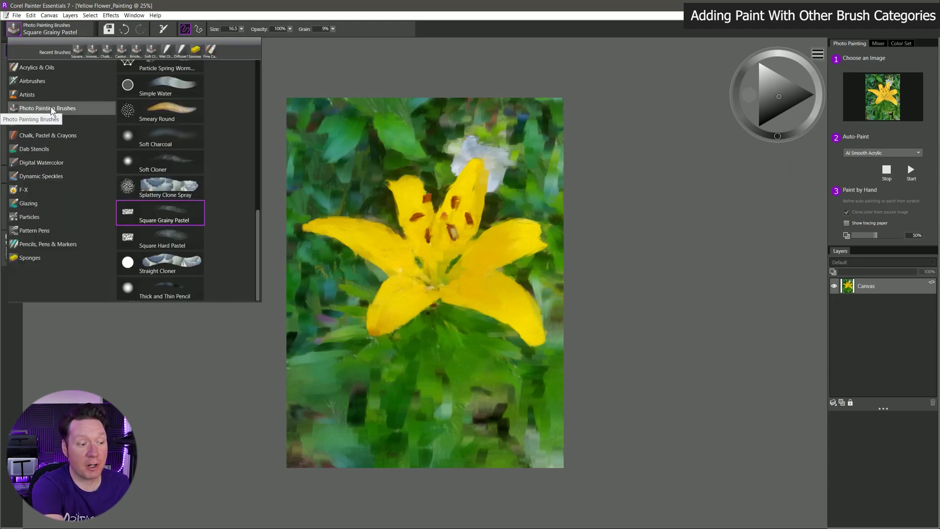
{"action": "left_click", "coordinate": [49, 68]}
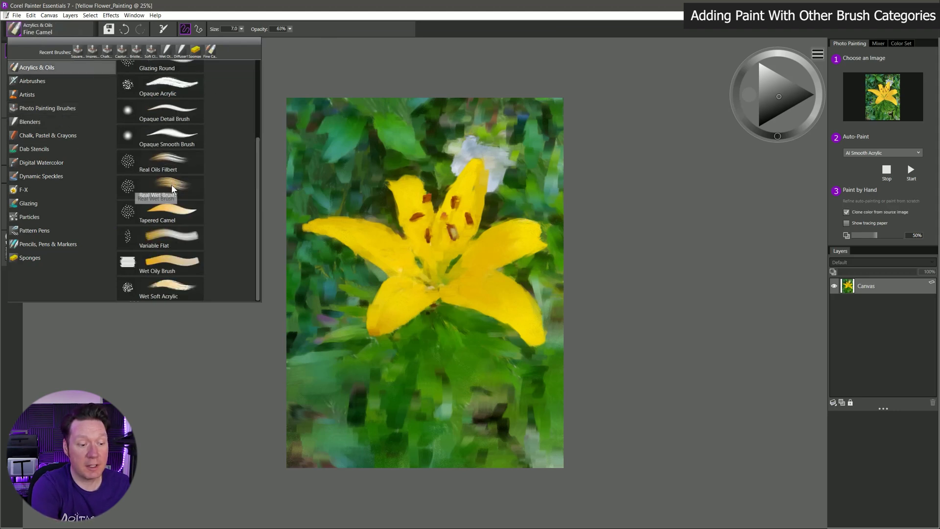
{"action": "left_click", "coordinate": [173, 163]}
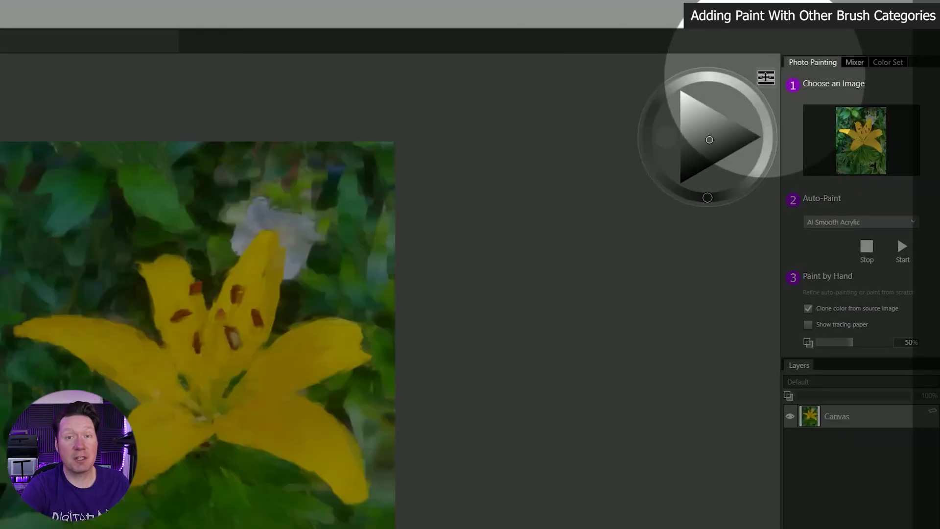
{"action": "left_click", "coordinate": [766, 77]}
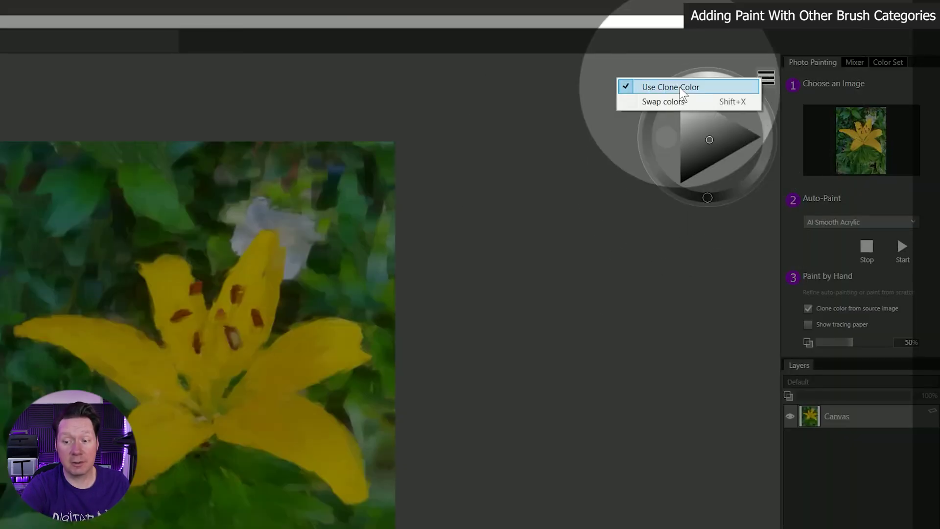
{"action": "left_click", "coordinate": [680, 89]}
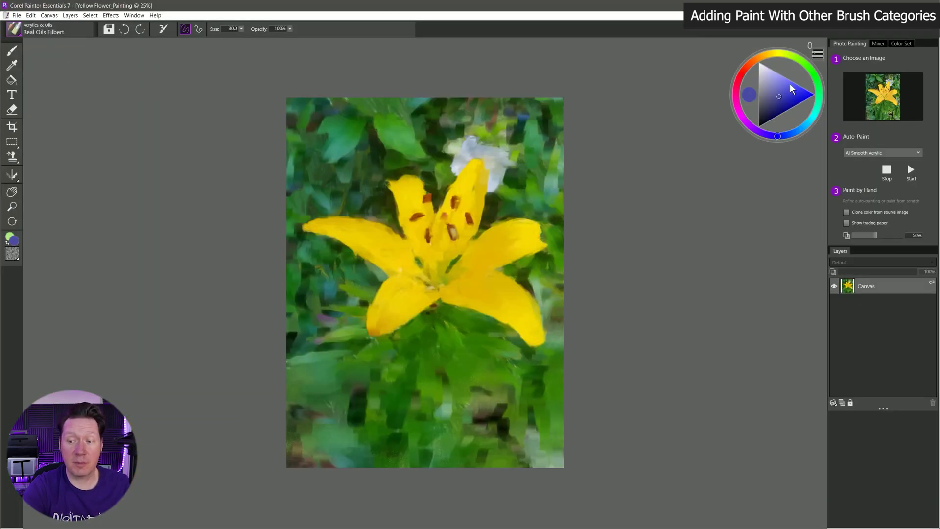
Step: Sample yellow from the lily and paint oil strokes along its upper, left and lower right petals
{"action": "left_click", "coordinate": [465, 180], "text": "alt"}
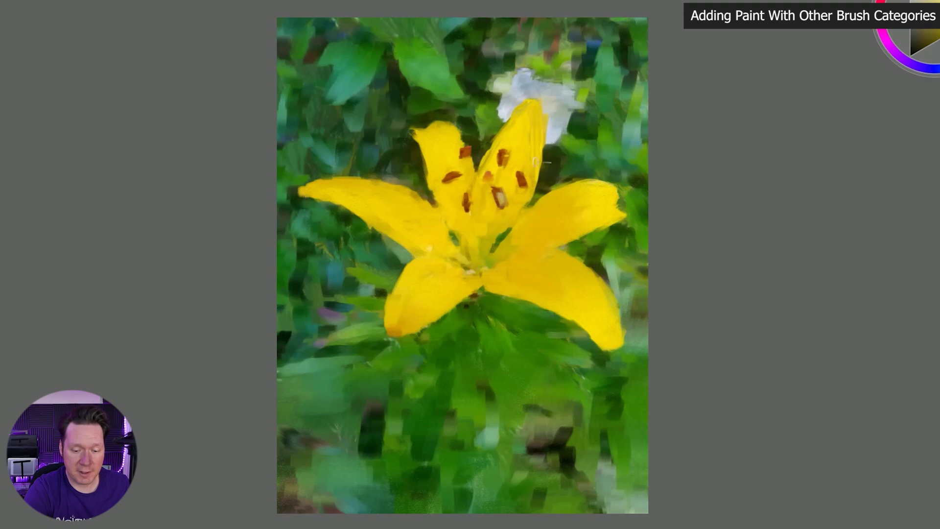
{"action": "left_click_drag", "start_coordinate": [536, 161], "coordinate": [523, 189]}
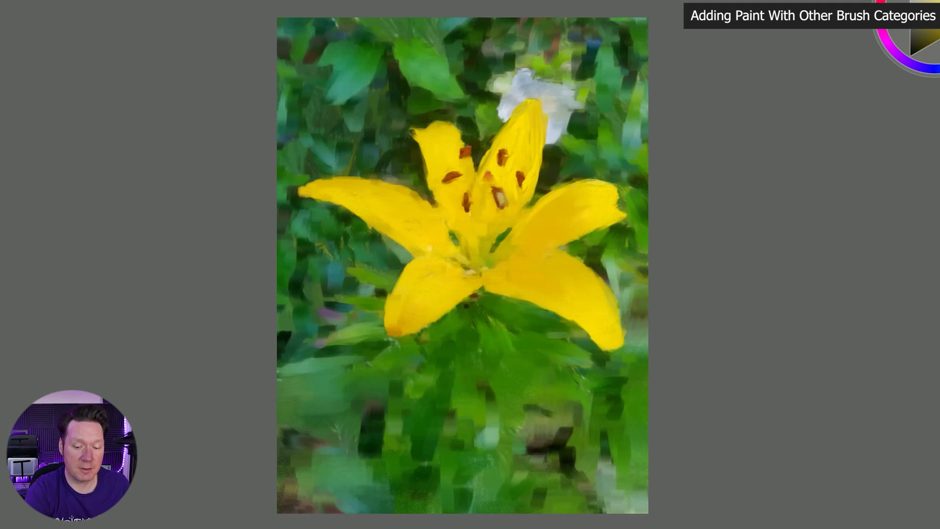
{"action": "left_click_drag", "start_coordinate": [419, 135], "coordinate": [440, 123]}
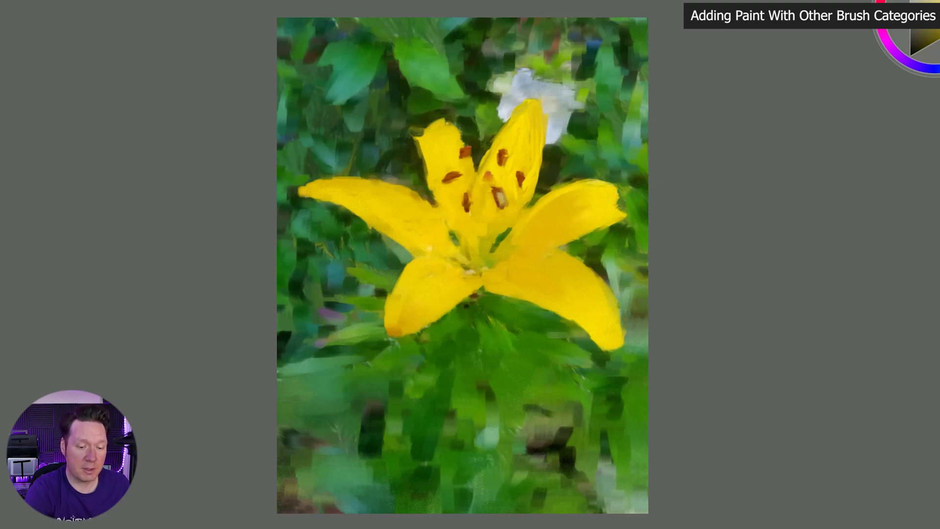
{"action": "mouse_move", "coordinate": [424, 184]}
{"action": "left_mouse_down"}
{"action": "mouse_move", "coordinate": [348, 192]}
{"action": "mouse_move", "coordinate": [396, 190]}
{"action": "left_mouse_up"}
{"action": "left_click_drag", "start_coordinate": [332, 184], "coordinate": [433, 207]}
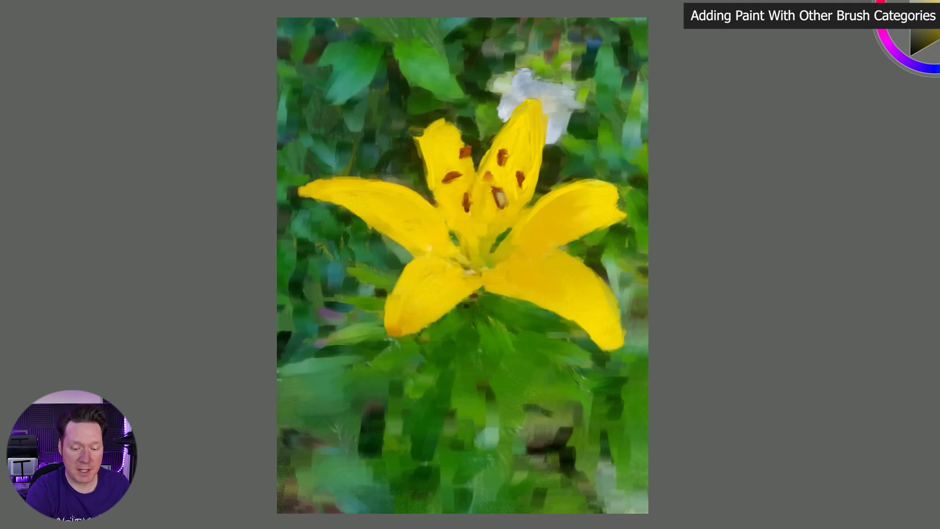
{"action": "left_click_drag", "start_coordinate": [504, 263], "coordinate": [586, 279]}
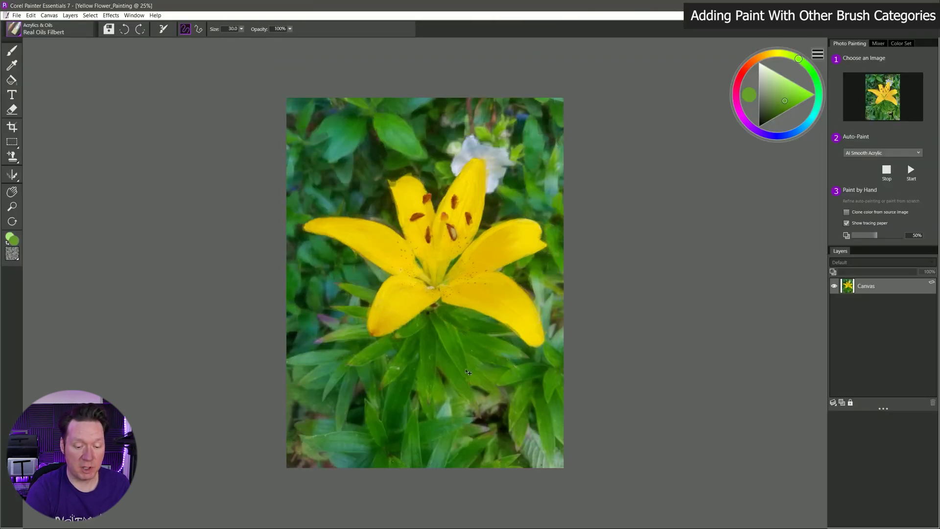
Step: Paint light green leaf strokes below the lily using the tracing paper as a guide, and sample another green from the upper background
{"action": "key", "text": "ctrl+t"}
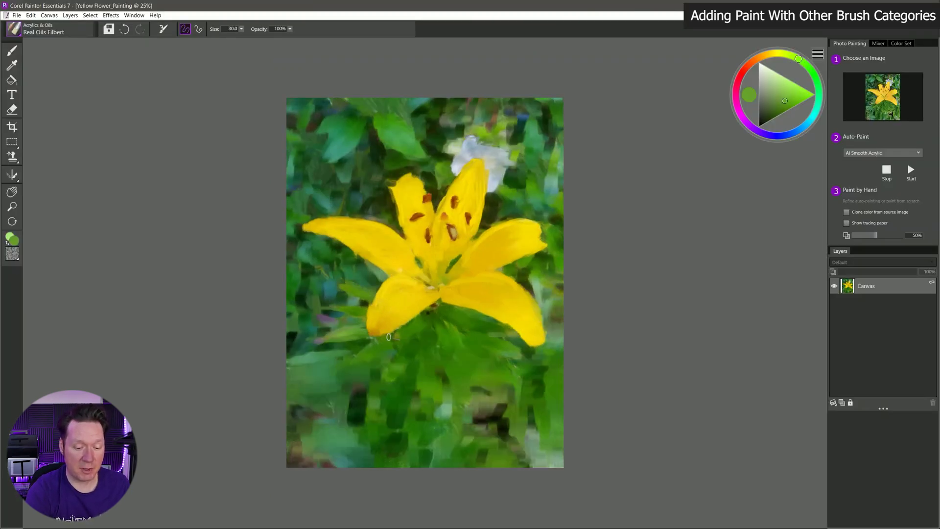
{"action": "key", "text": "ctrl+t"}
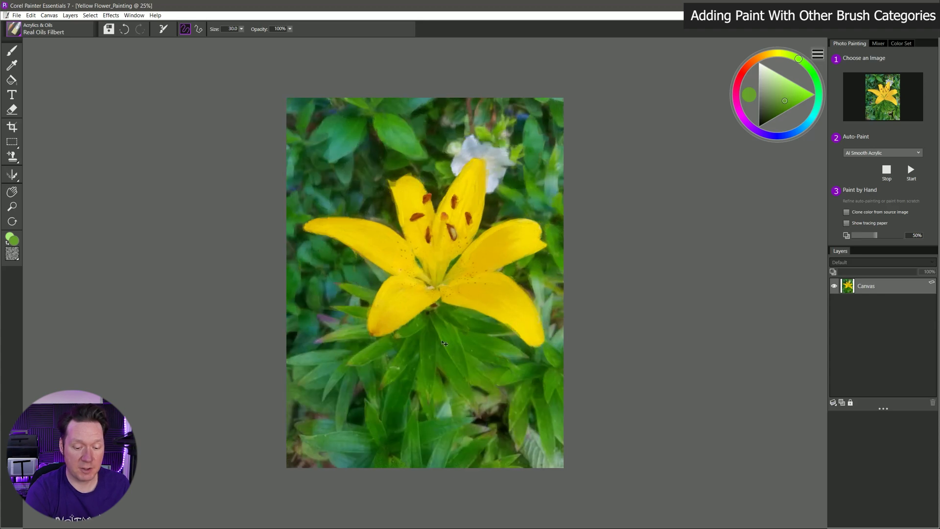
{"action": "key", "text": "ctrl+t"}
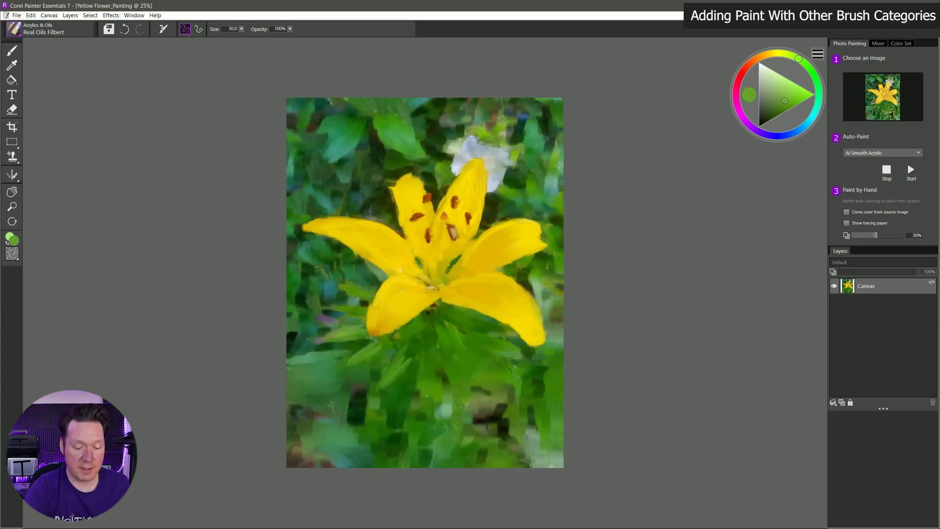
{"action": "left_click_drag", "start_coordinate": [430, 344], "coordinate": [429, 391]}
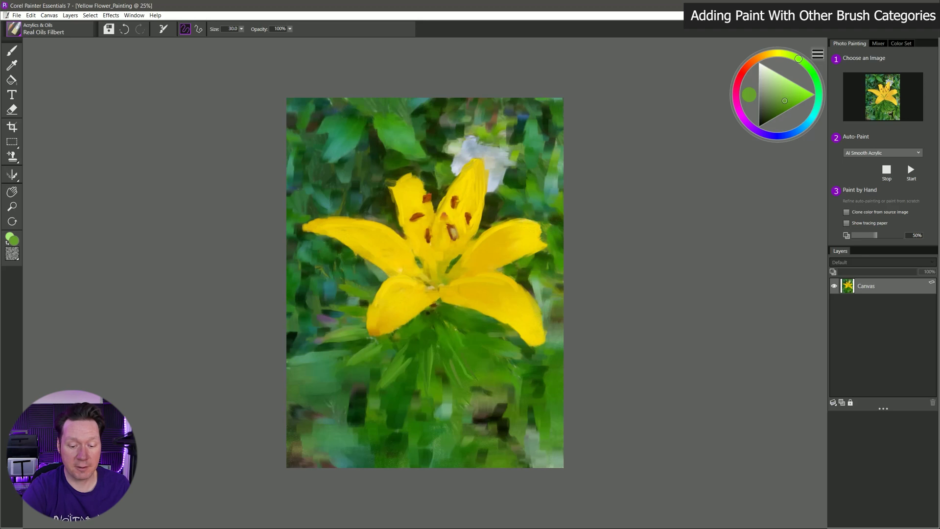
{"action": "mouse_move", "coordinate": [505, 353]}
{"action": "left_mouse_down"}
{"action": "mouse_move", "coordinate": [474, 348]}
{"action": "mouse_move", "coordinate": [527, 372]}
{"action": "mouse_move", "coordinate": [518, 355]}
{"action": "left_mouse_up"}
{"action": "left_click", "coordinate": [461, 106], "text": "alt"}
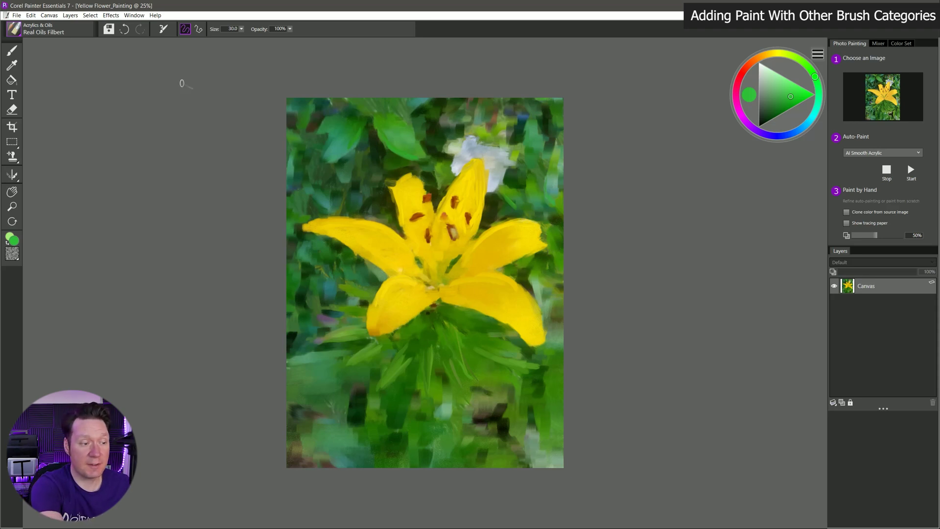
Step: Save the painting as Yellow Flower_Painting-hand in Painter RIFF format and clear the entire canvas
{"action": "left_click", "coordinate": [16, 16]}
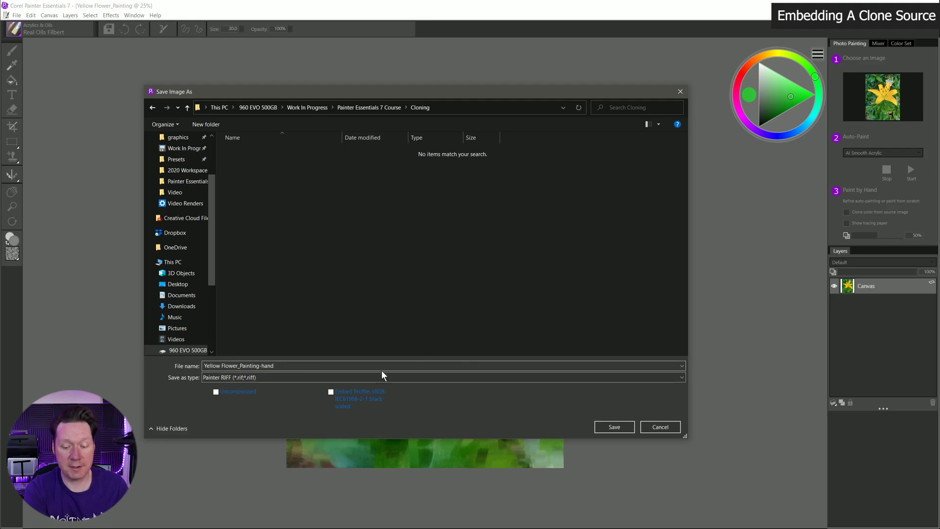
{"action": "left_click", "coordinate": [614, 426]}
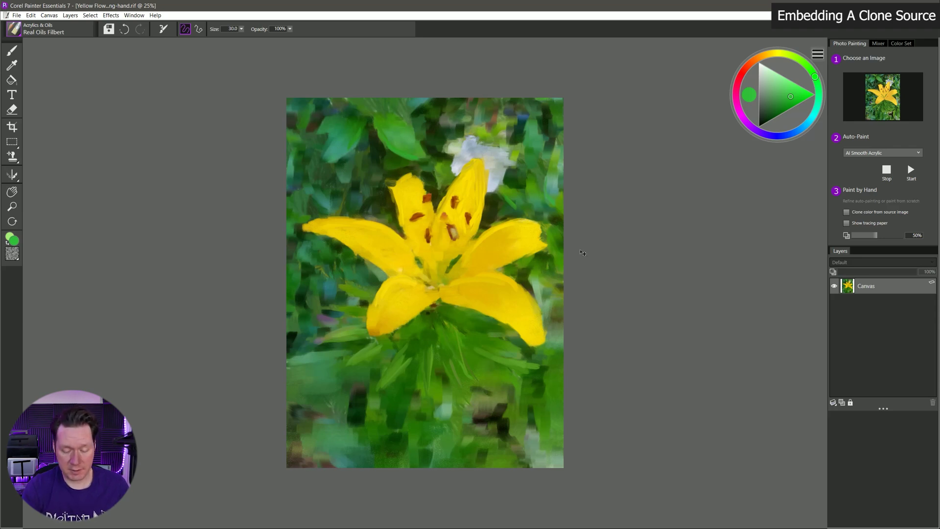
{"action": "key", "text": "ctrl+a"}
{"action": "key", "text": "Delete"}
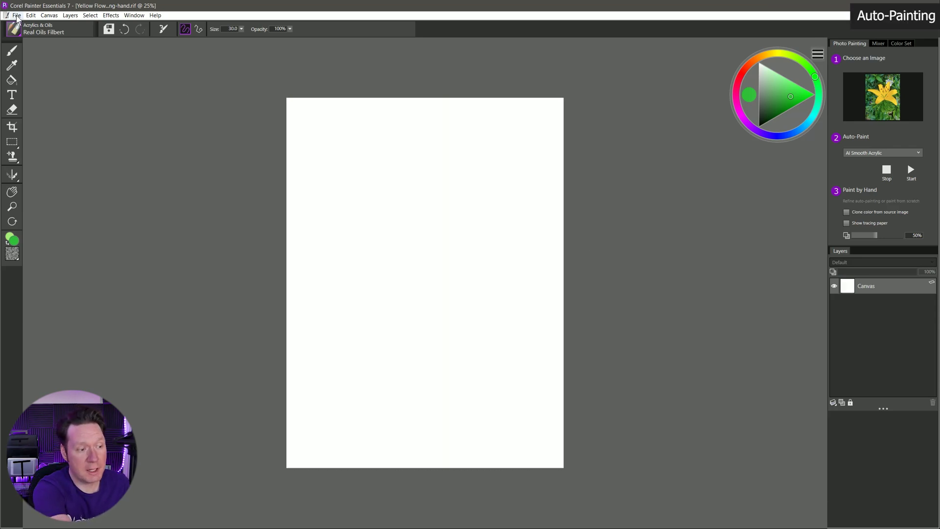
Step: Save the blank canvas as a separate file named Yellow Flower_Painting-ai
{"action": "left_click", "coordinate": [16, 16]}
{"action": "left_click", "coordinate": [37, 81]}
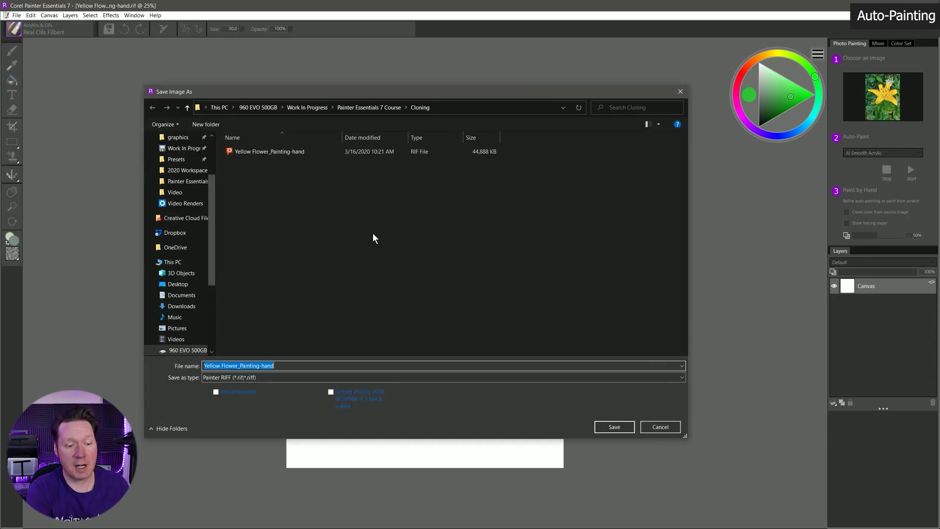
{"action": "left_click", "coordinate": [282, 365]}
{"action": "key", "text": "BackSpace"}
{"action": "key", "text": "BackSpace"}
{"action": "key", "text": "BackSpace"}
{"action": "key", "text": "BackSpace"}
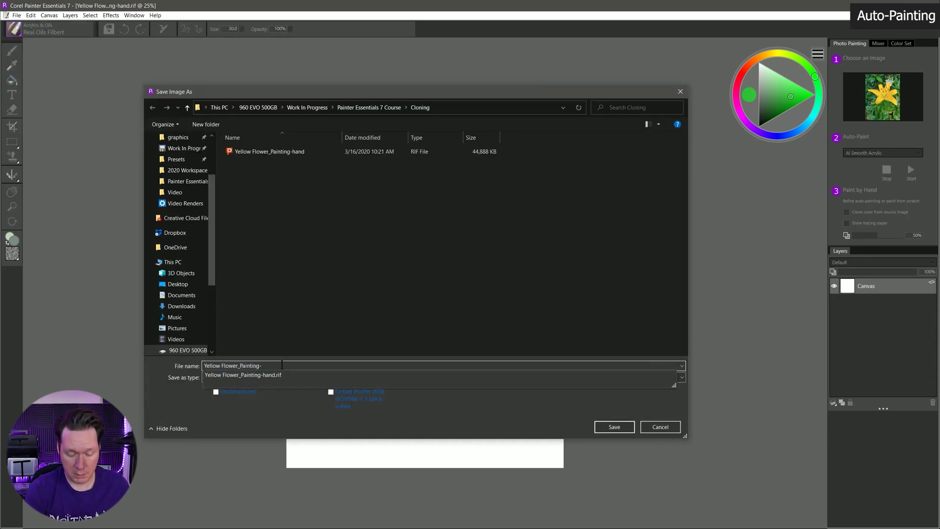
{"action": "type", "text": "ai"}
{"action": "key", "text": "Return"}
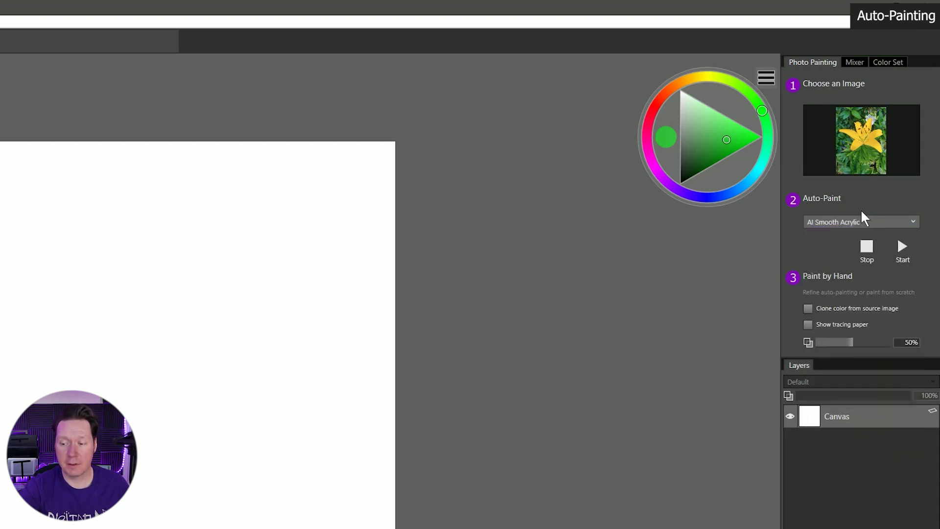
Step: Start auto-painting the lily photo with the Oil Painting style
{"action": "left_click", "coordinate": [852, 221]}
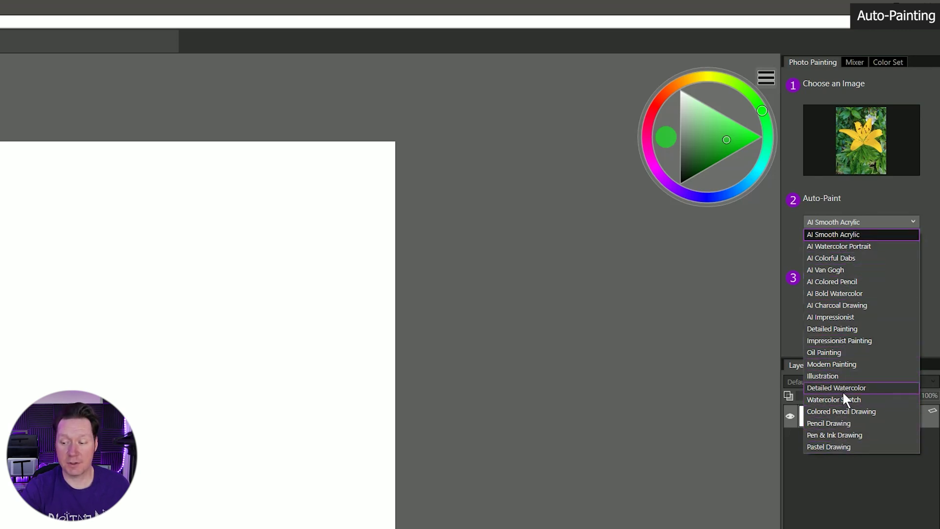
{"action": "left_click", "coordinate": [841, 352]}
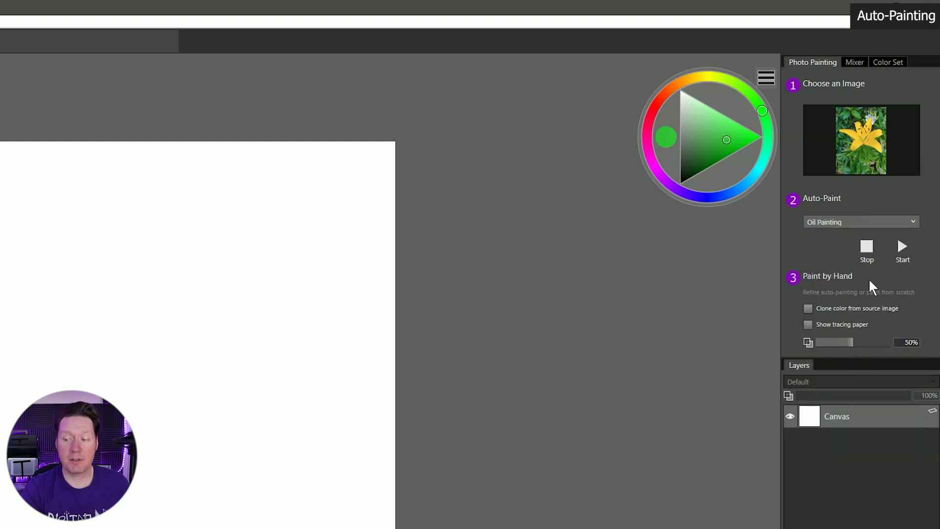
{"action": "left_click", "coordinate": [903, 248]}
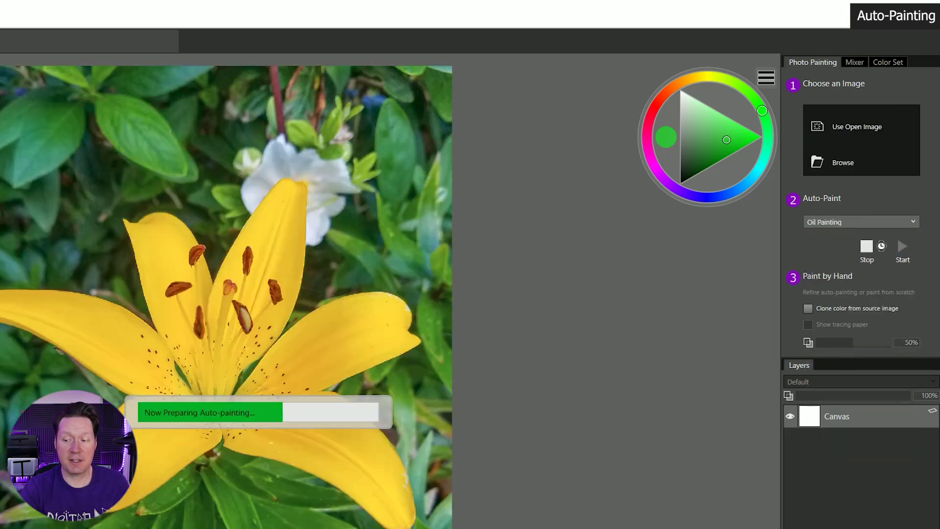